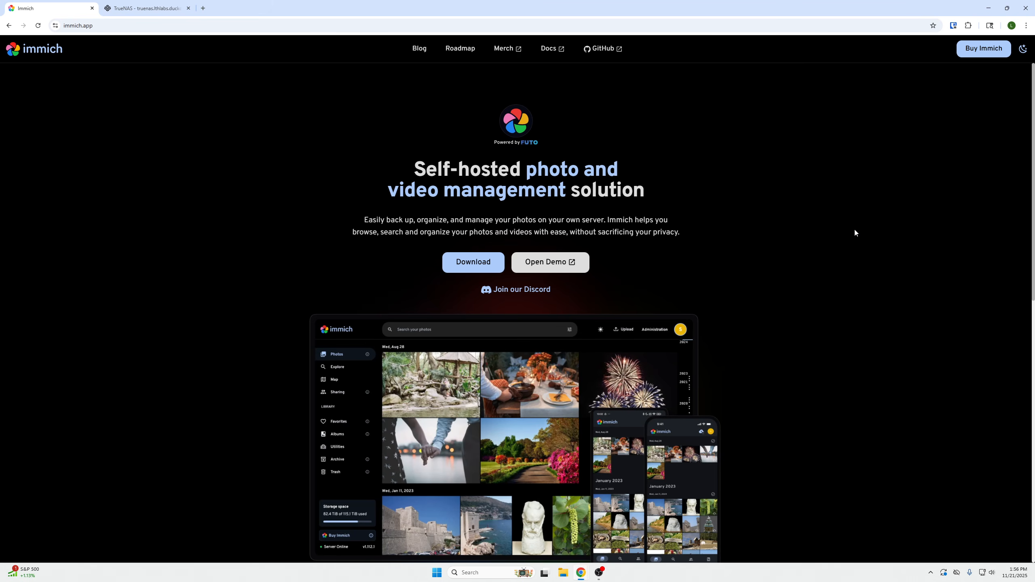
Look over the Immich website, then switch to the running Immich instance and view its photos, sharing and albums pages
scroll(855, 231, "down", 4)
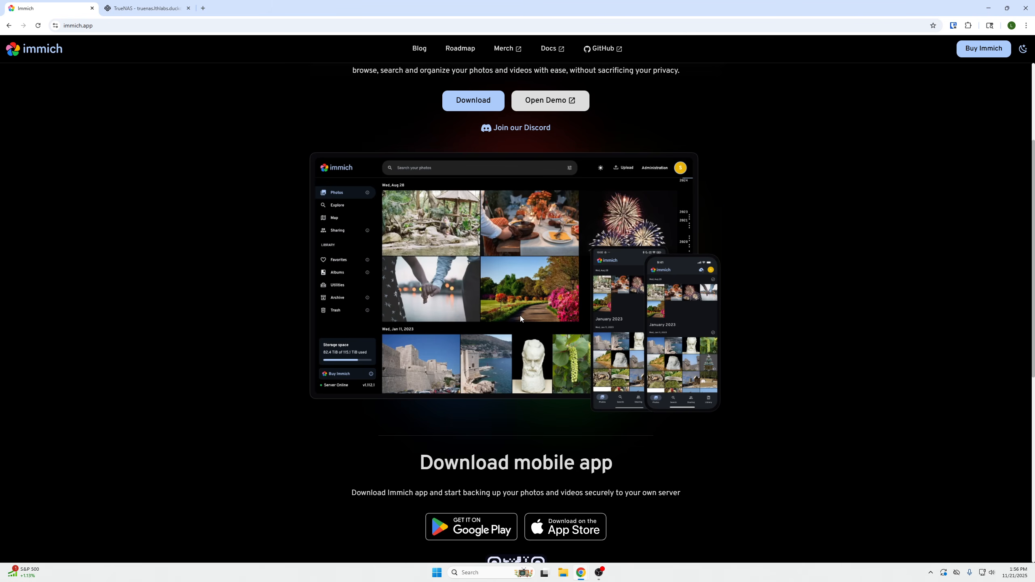
mouse_move(581, 571)
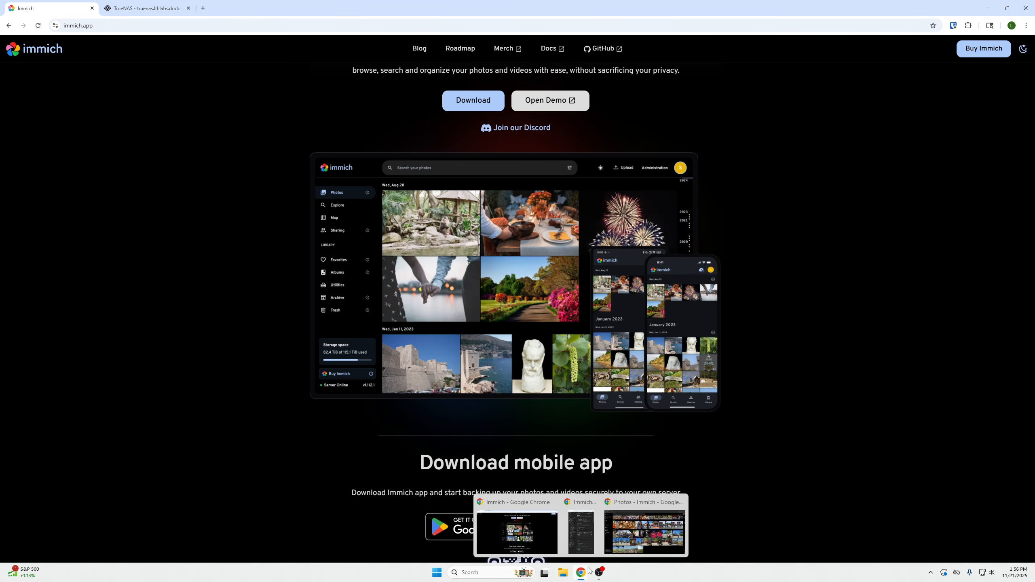
left_click(626, 538)
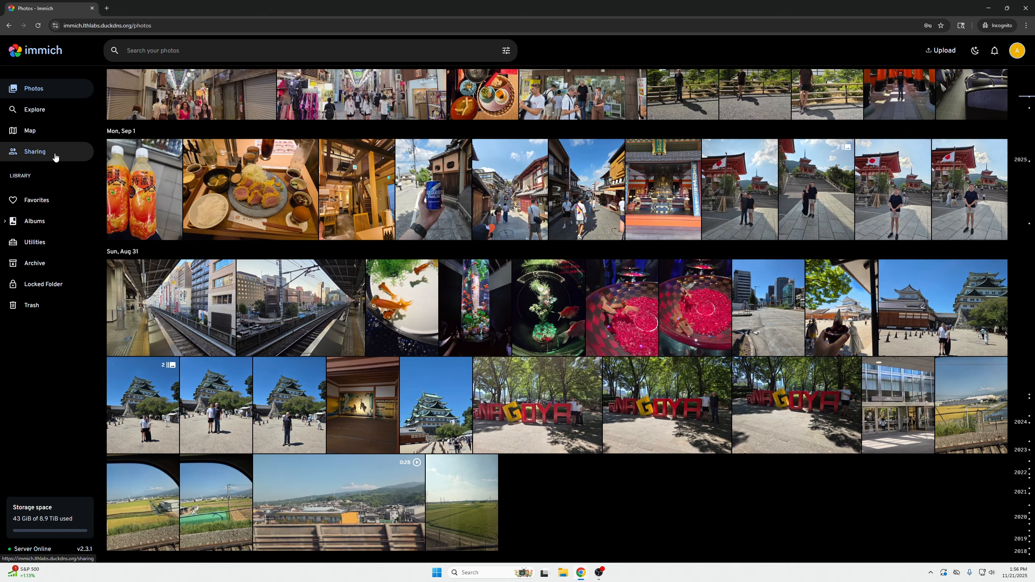
left_click(56, 158)
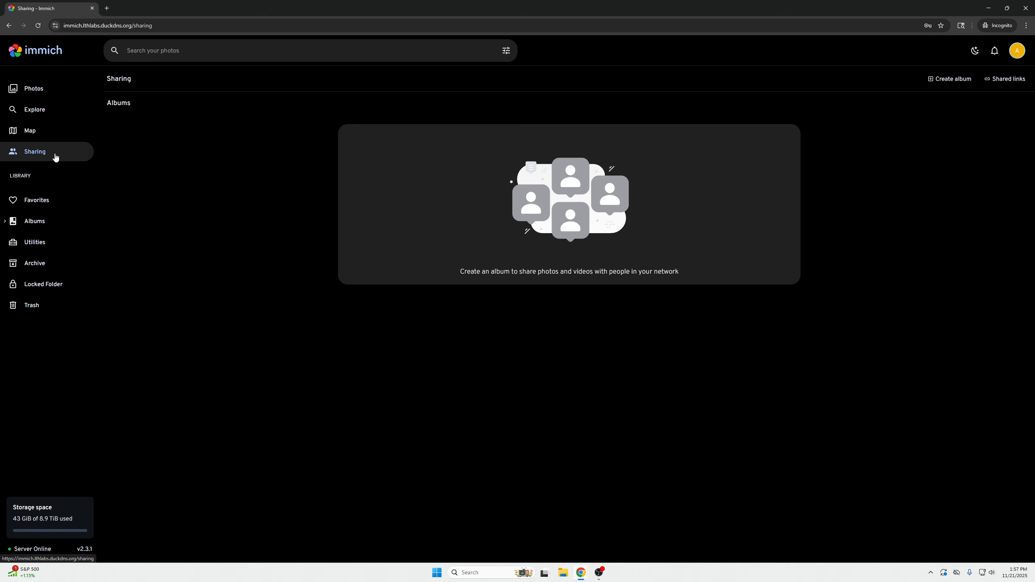
left_click(53, 221)
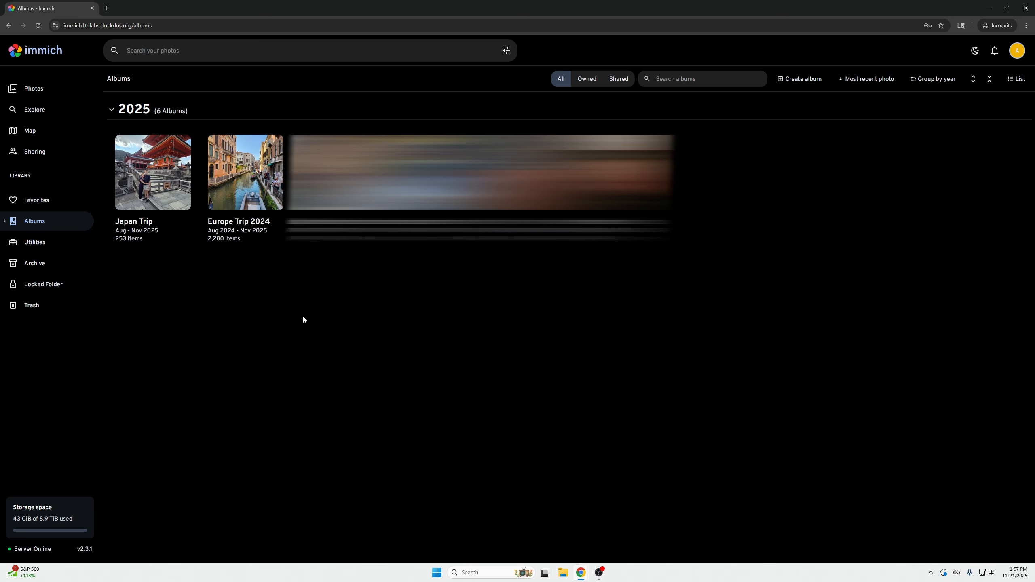
Browse the photos in the Europe Trip 2024 album and return to the album overview
left_click(251, 186)
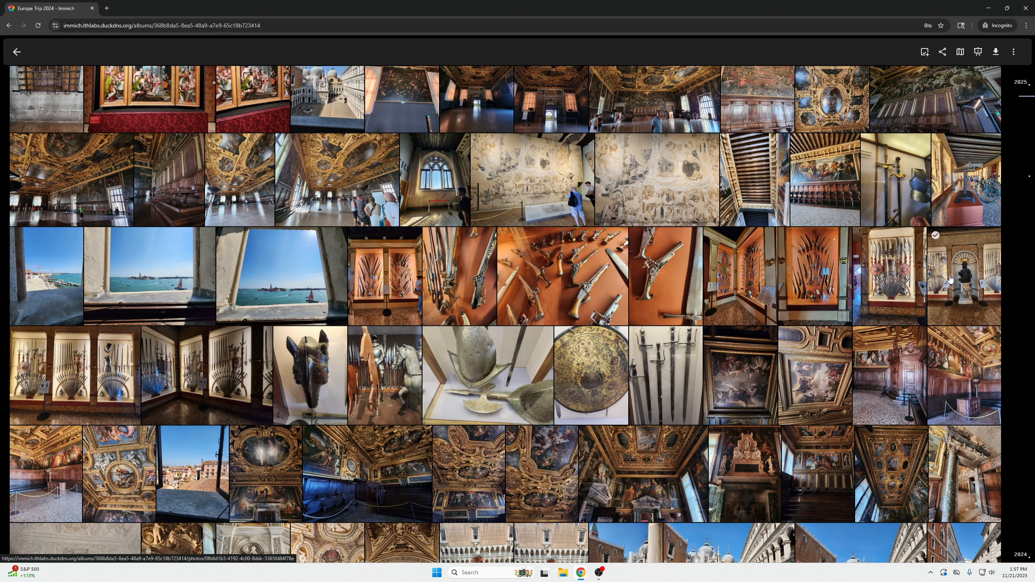
scroll(922, 281, "down", 3)
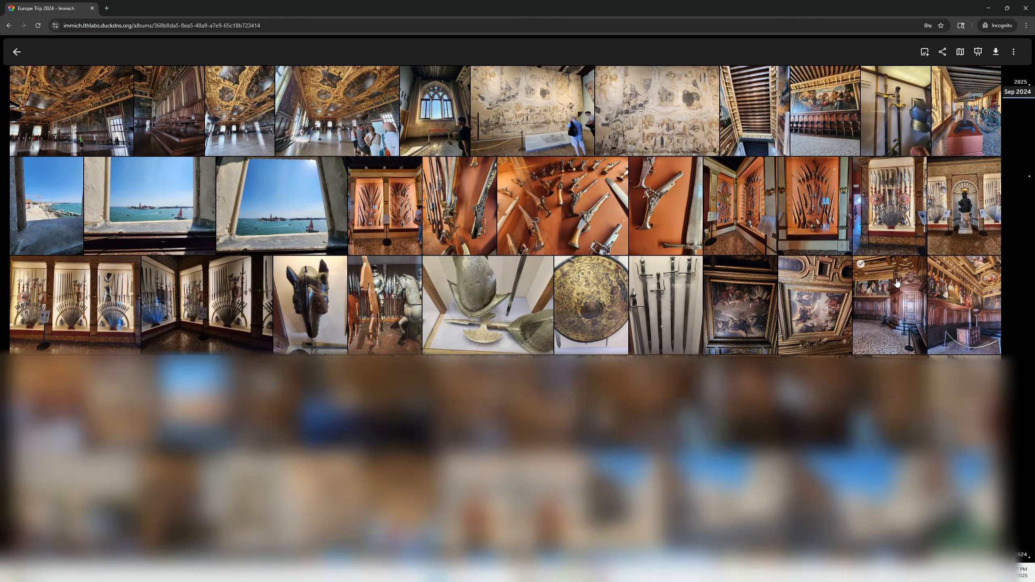
scroll(892, 282, "up", 3)
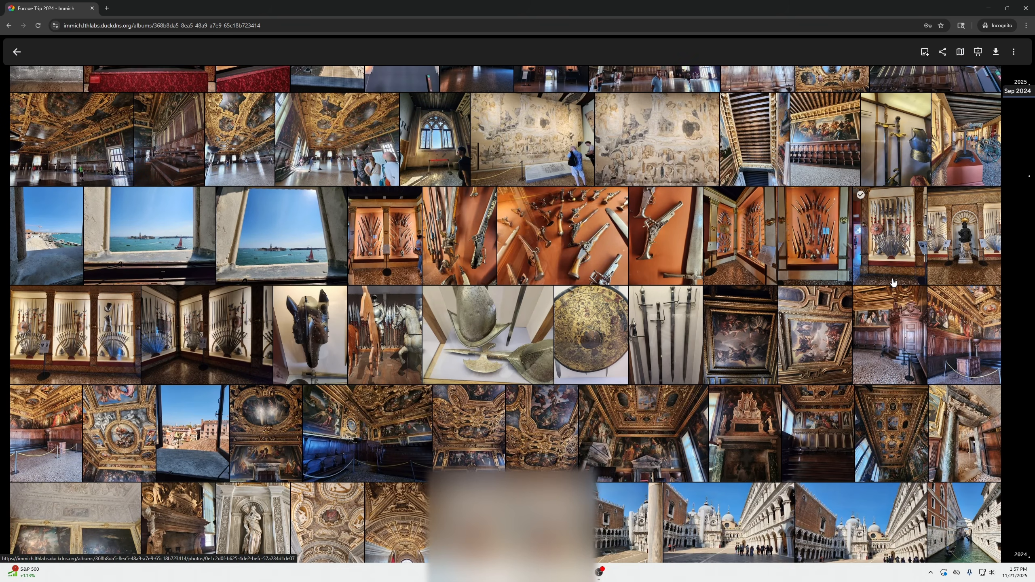
left_click(17, 52)
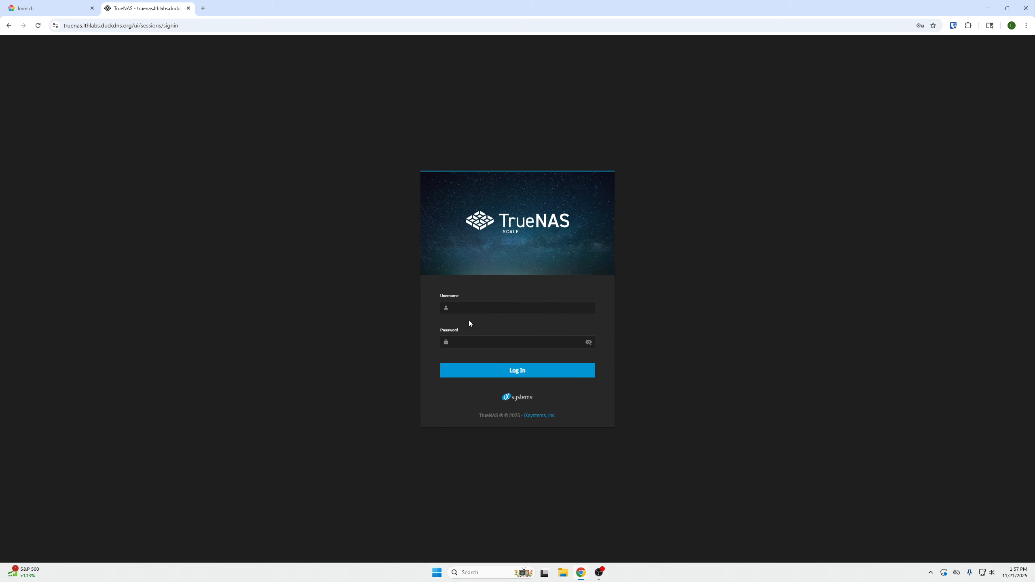
Switch to TrueNAS, sign in with the account username and password, and open the datasets overview
left_click(477, 310)
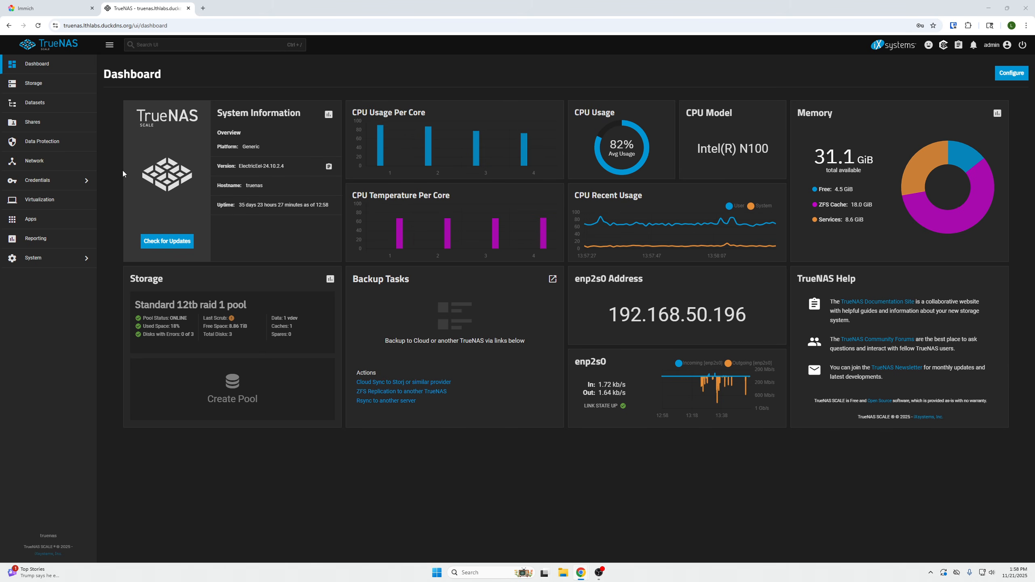
left_click(59, 111)
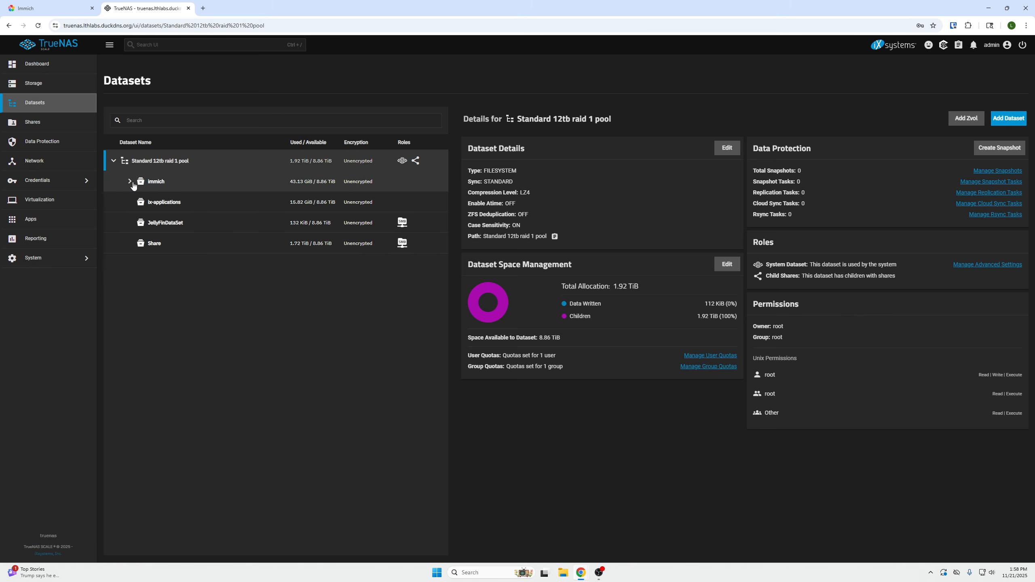
left_click(130, 181)
left_click(129, 181)
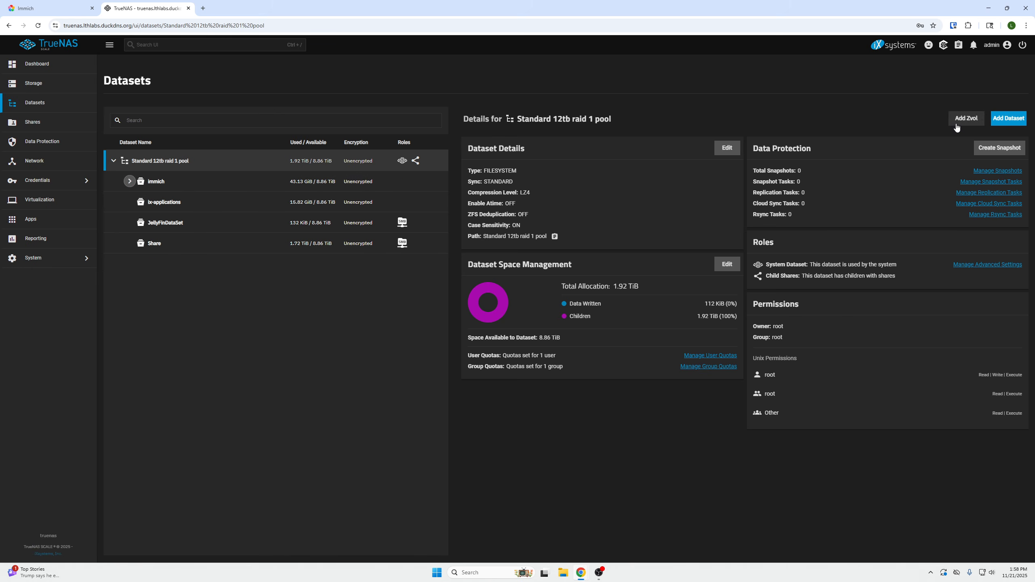
Create a dataset named immich2 with the Generic preset directly under the Standard 12tb raid 1 pool
left_click(1006, 119)
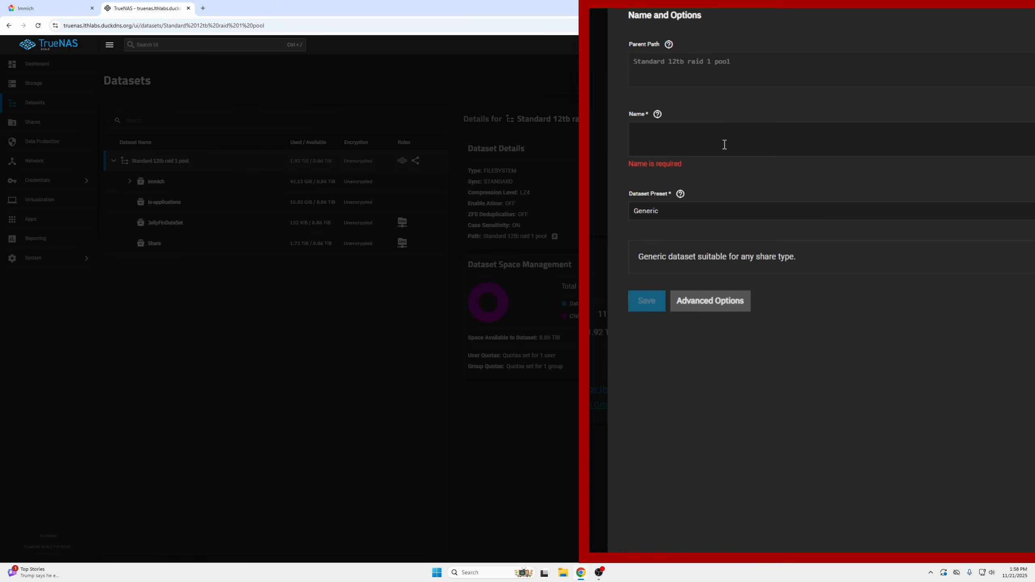
left_click(724, 143)
type("immich2")
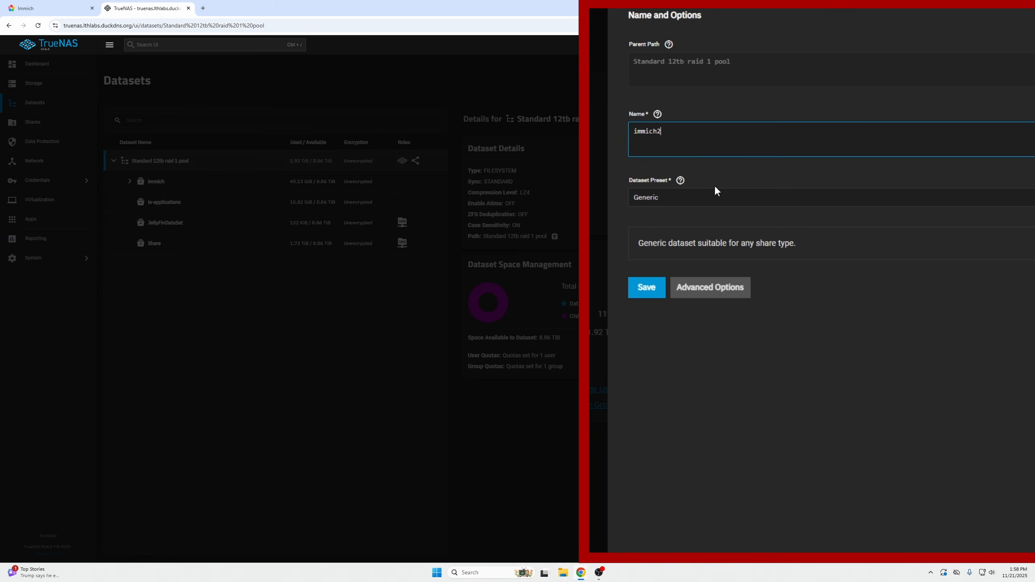
left_click(647, 288)
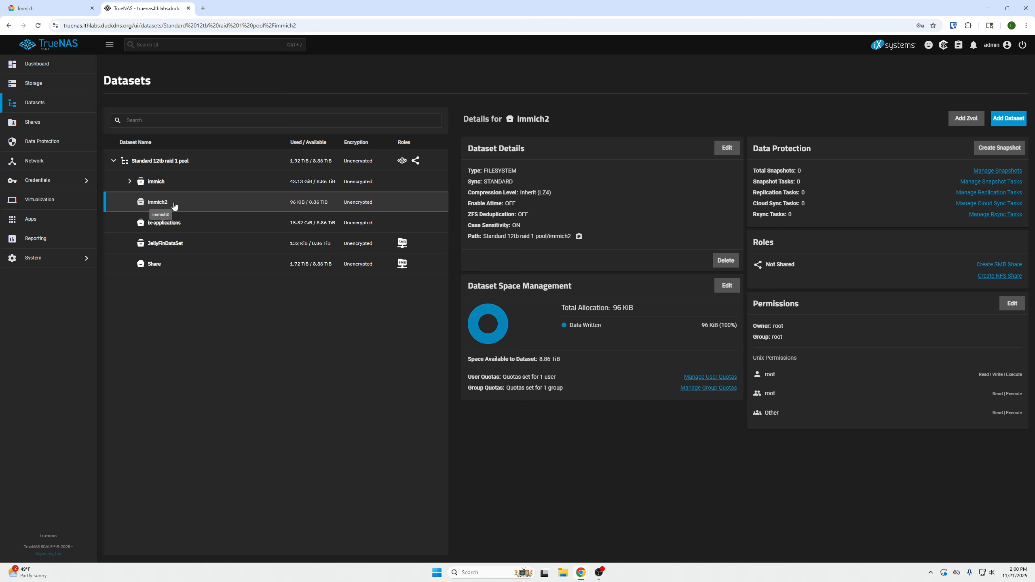
Create a child dataset named pgdata inside immich2 with the Generic preset
left_click(1009, 119)
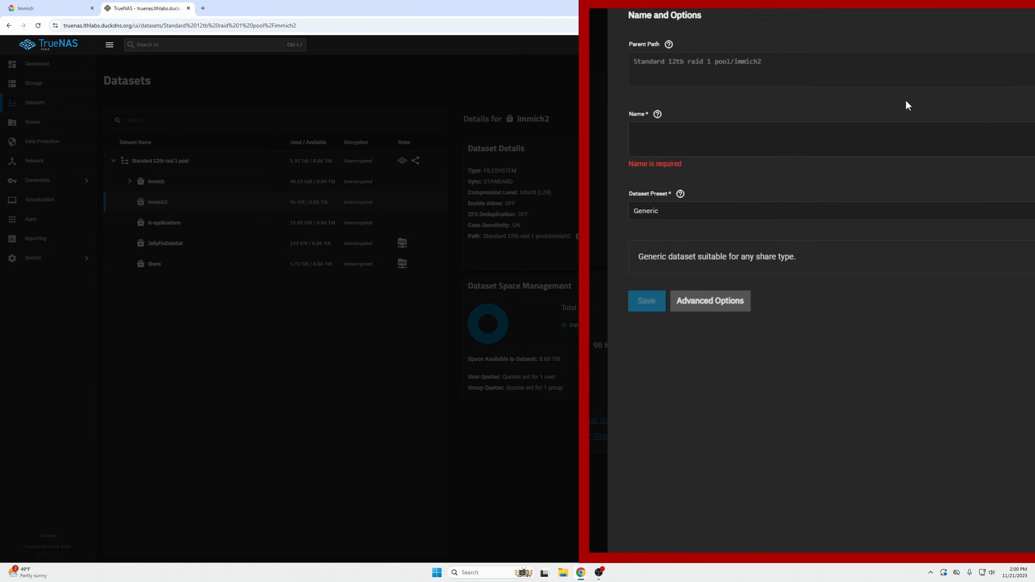
left_click(763, 142)
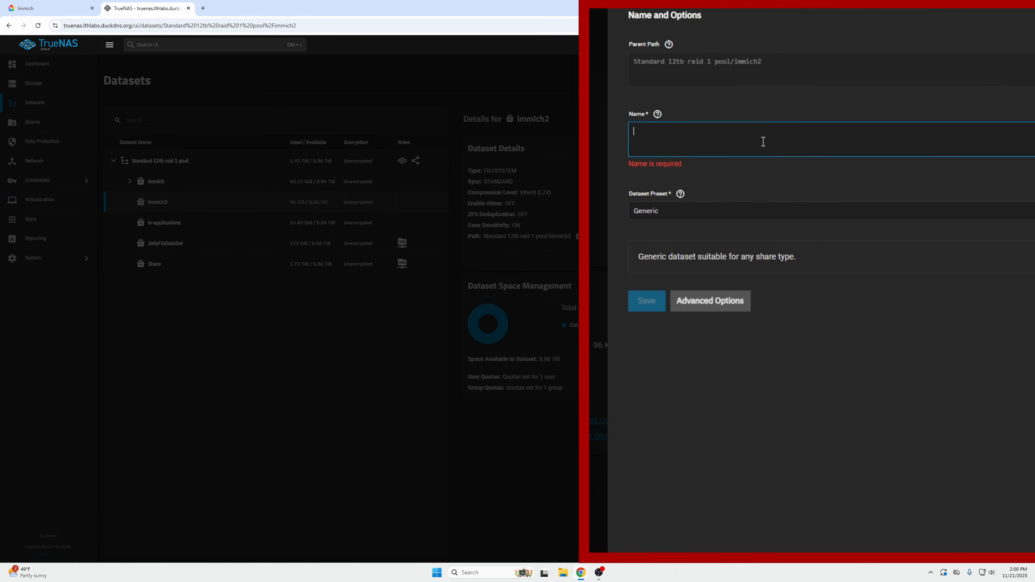
type("pga")
type("ata")
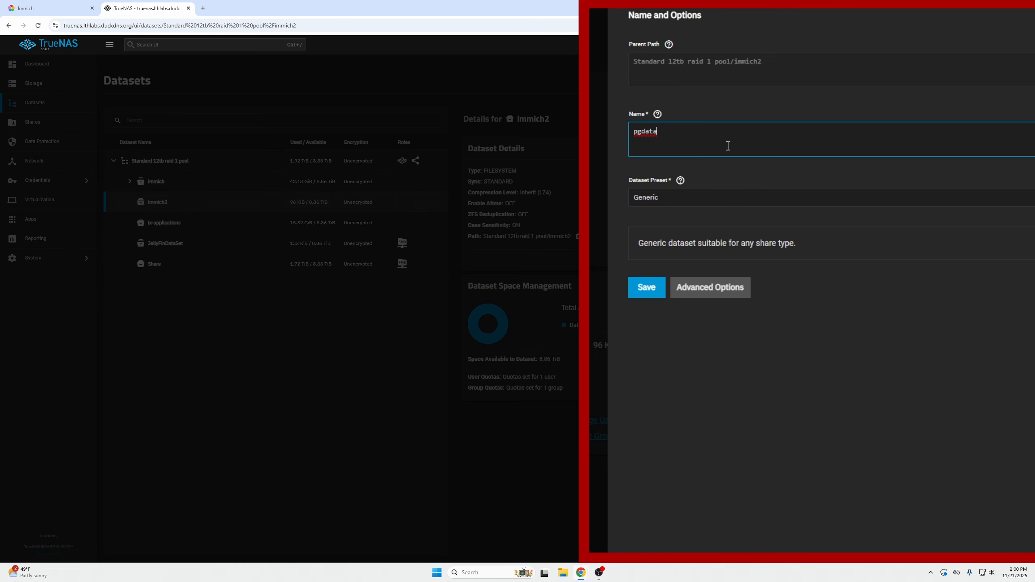
left_click(648, 289)
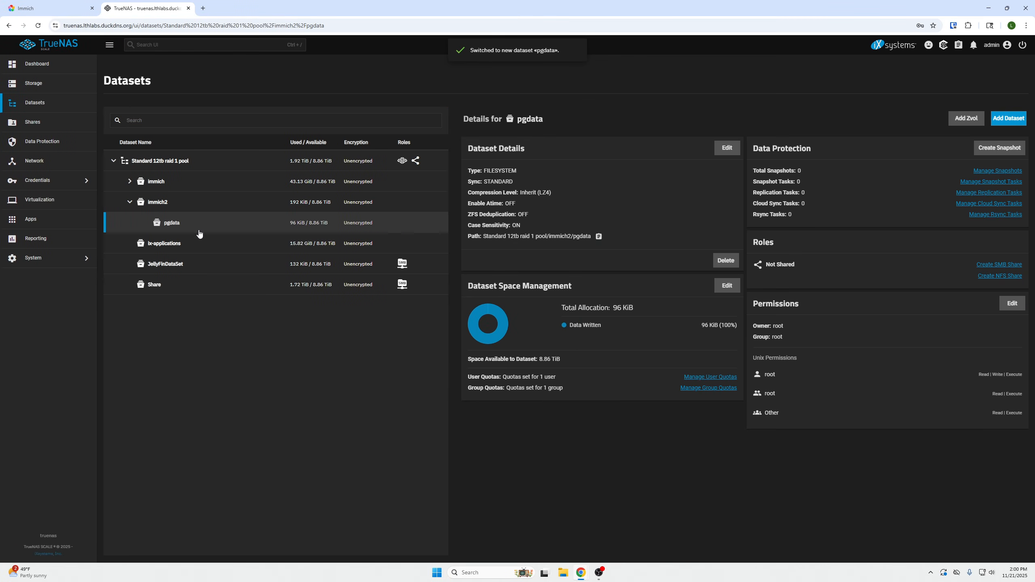
Create a second child dataset named data inside immich2 using the Apps preset
left_click(185, 209)
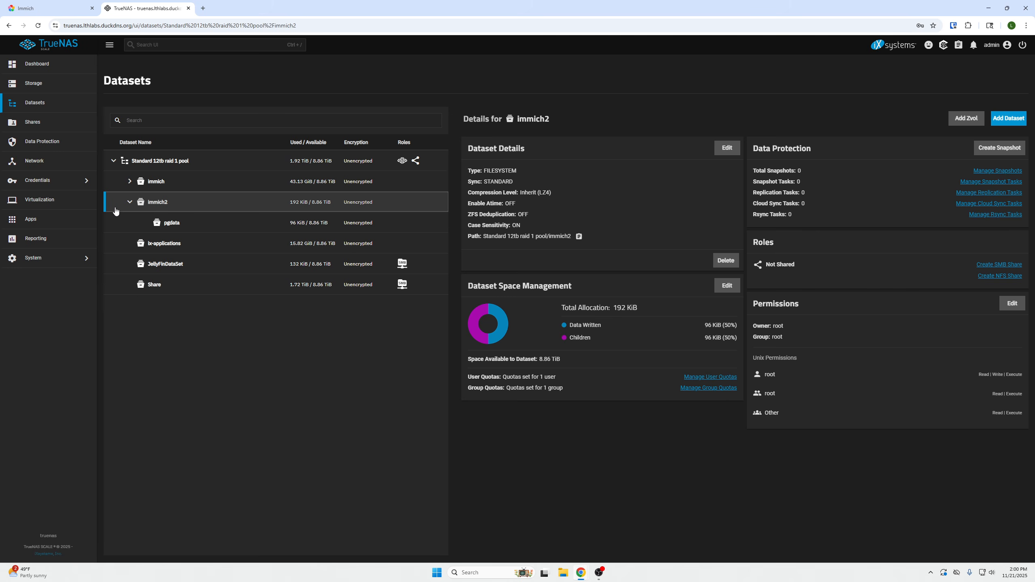
left_click(130, 203)
left_click(130, 202)
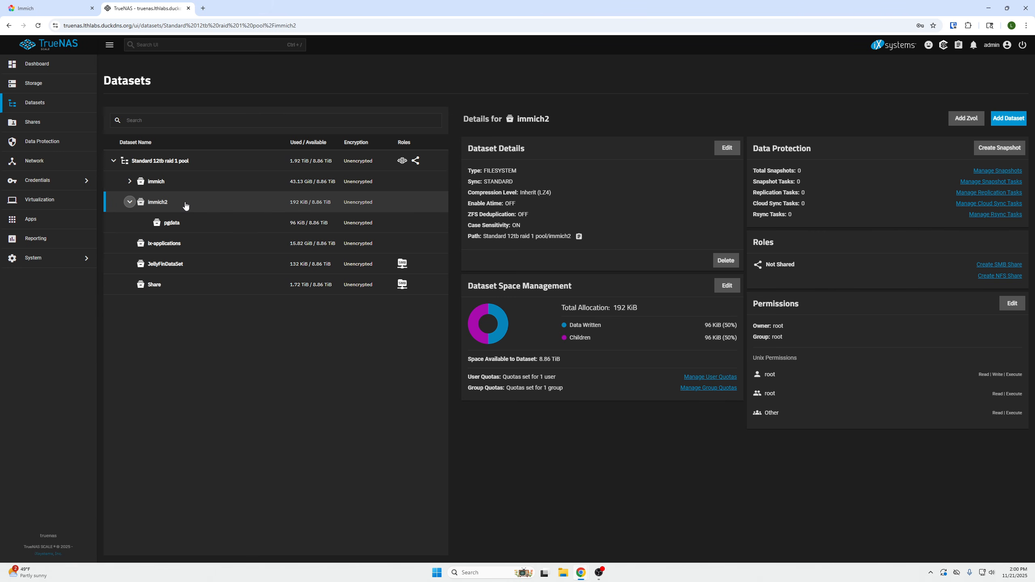
left_click(1007, 122)
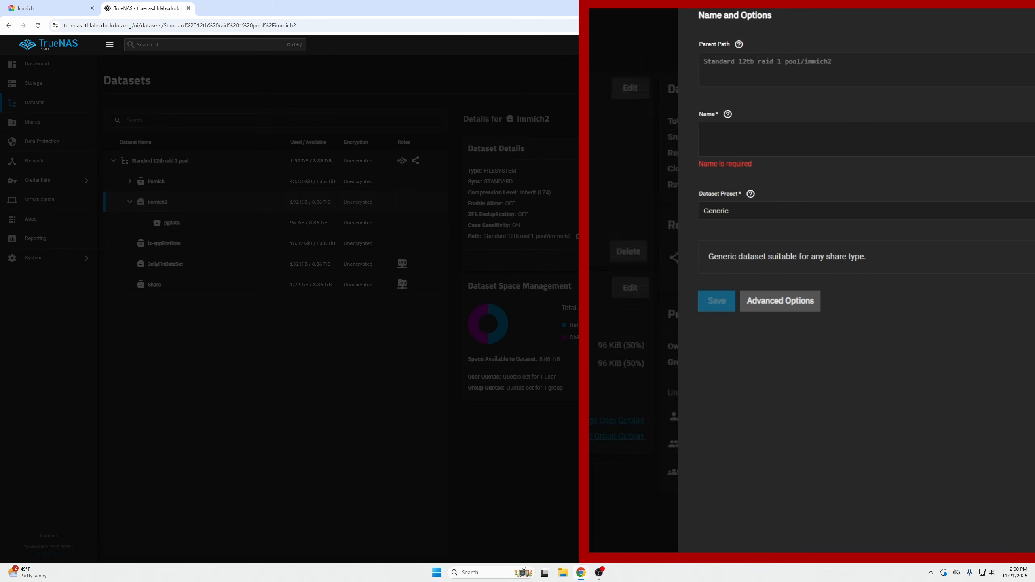
left_click(725, 133)
type("data")
left_click(702, 196)
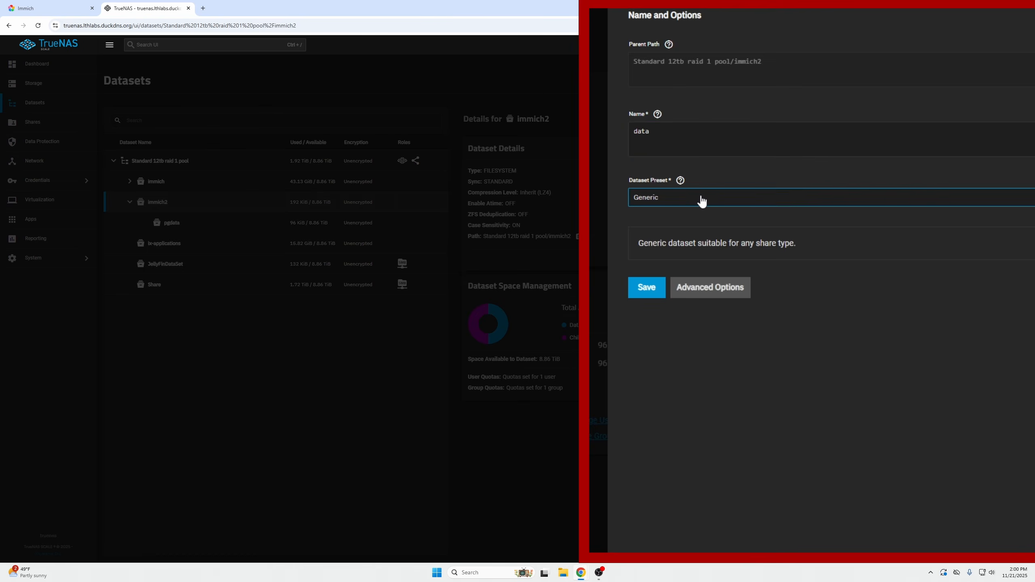
left_click(686, 268)
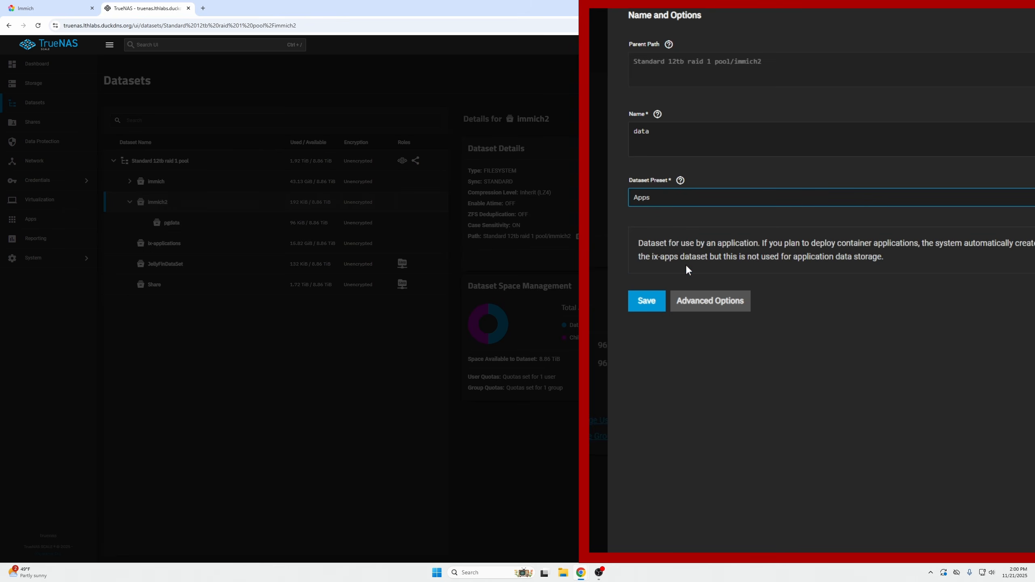
left_click(687, 379)
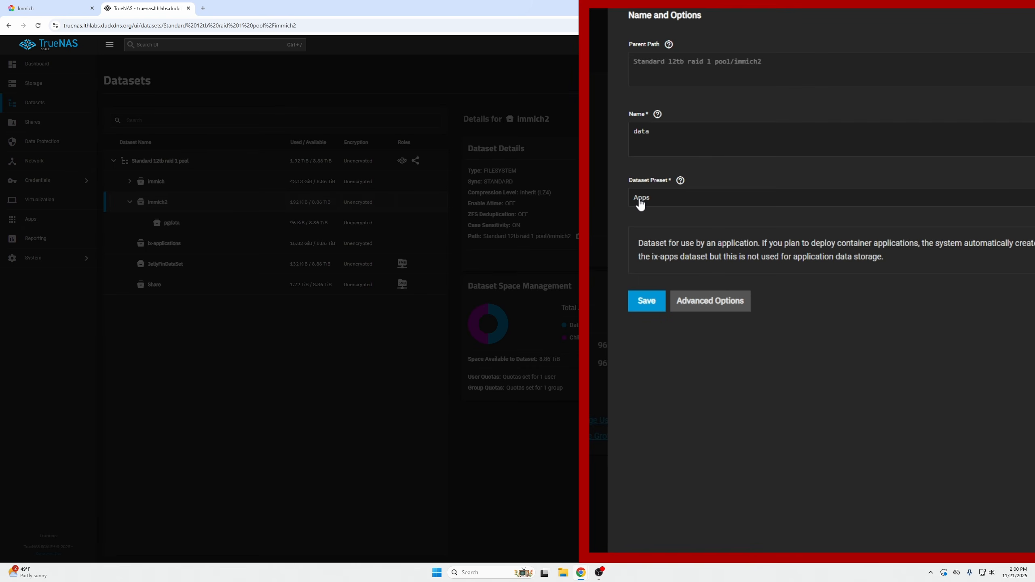
left_click(646, 302)
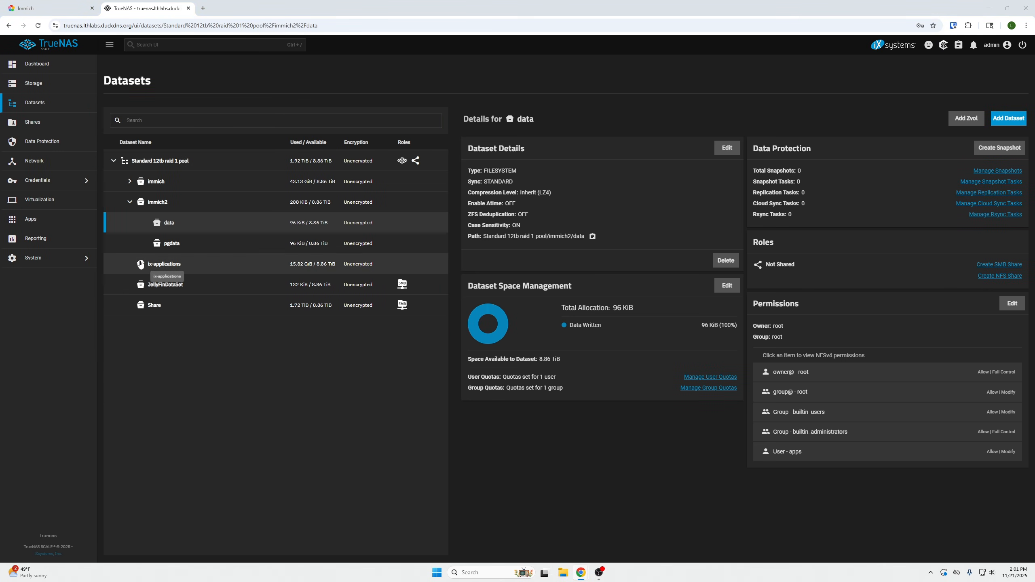
Search the TrueNAS app catalog for immich and start installing another instance of Immich
left_click(47, 229)
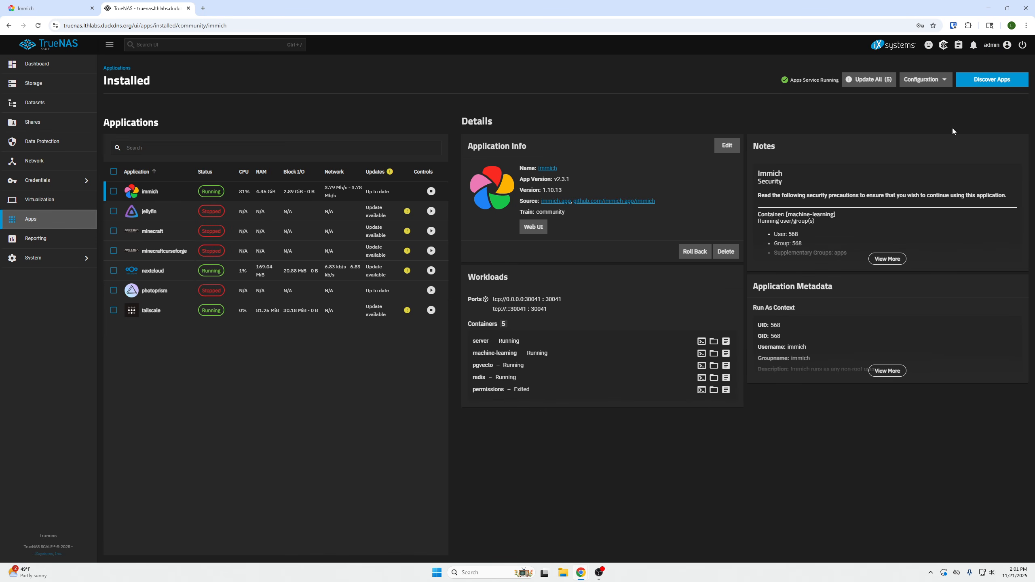
left_click(992, 79)
left_click(331, 121)
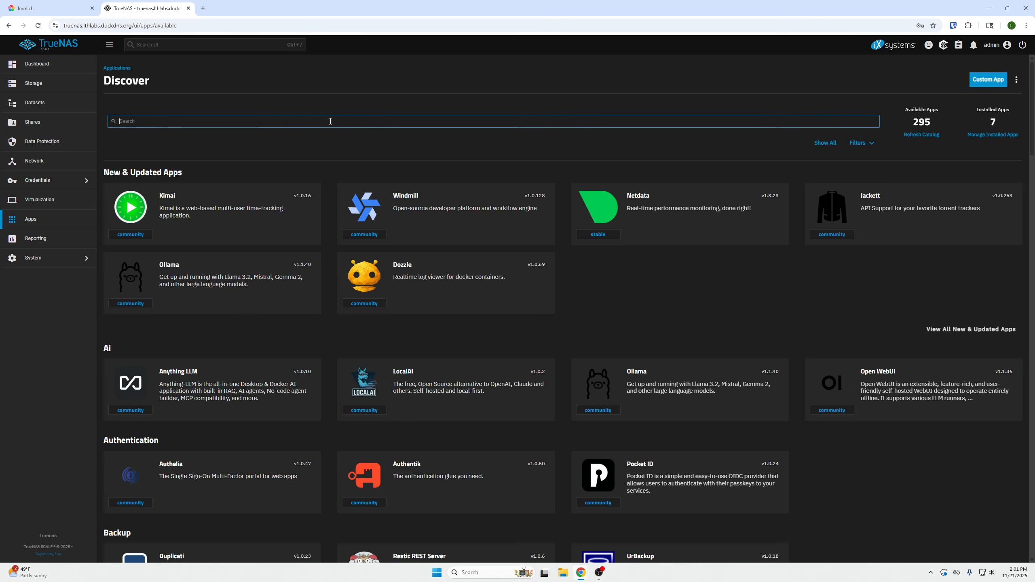
type("immich")
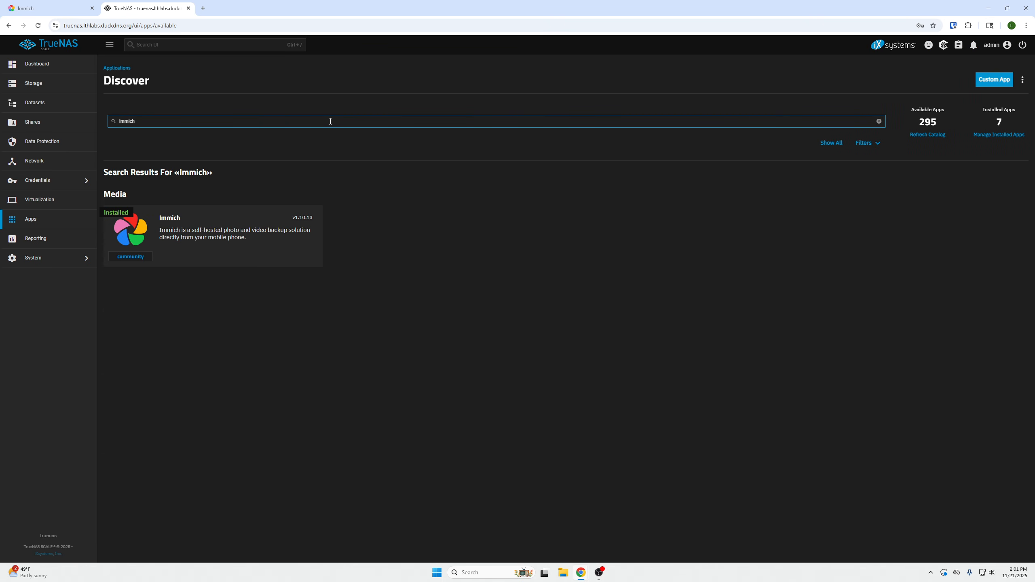
left_click(139, 223)
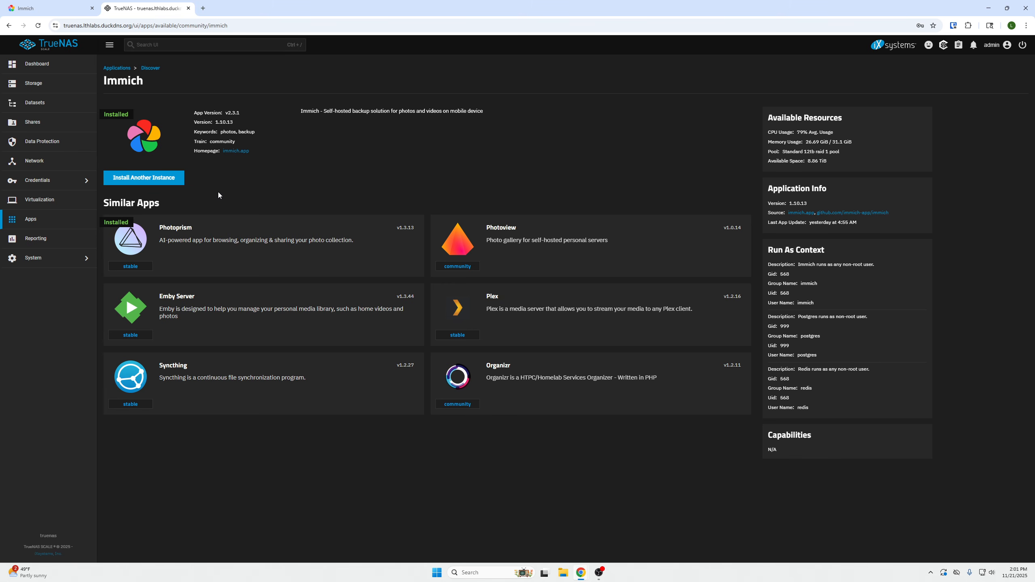
left_click(172, 182)
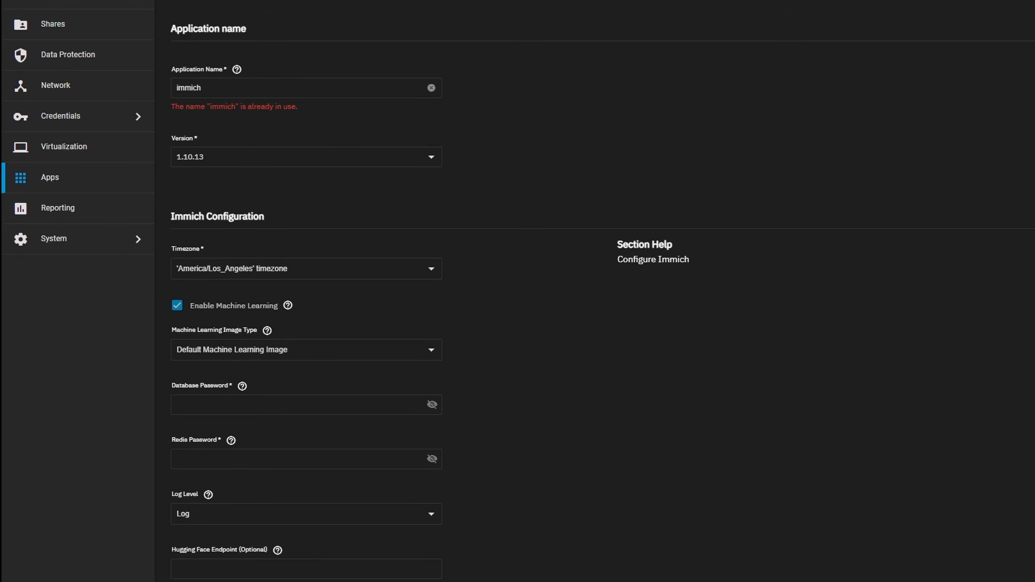
Set the timezone in the Immich configuration to America/Denver
scroll(265, 228, "down", 5)
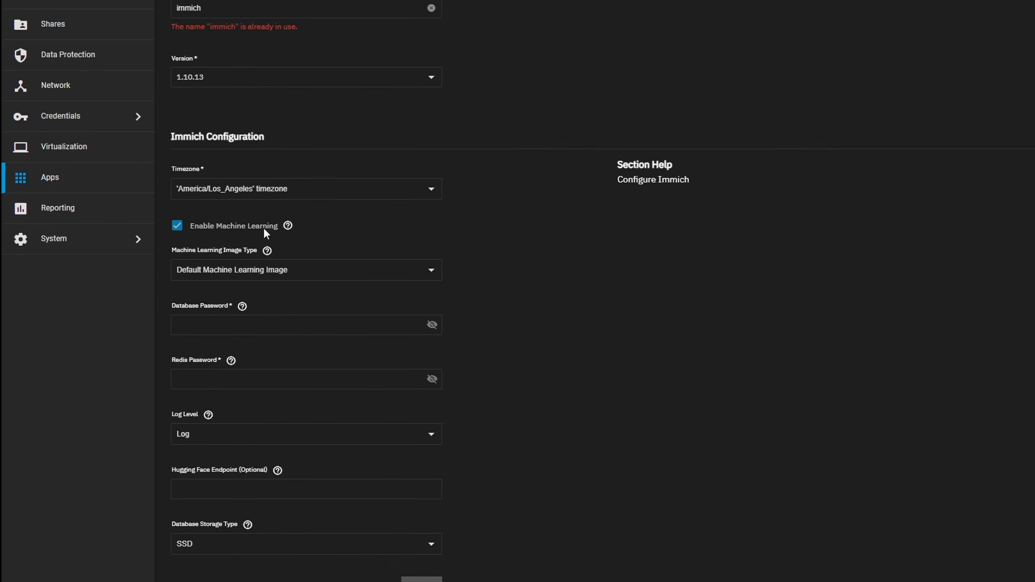
left_click(299, 78)
key("ctrl+a")
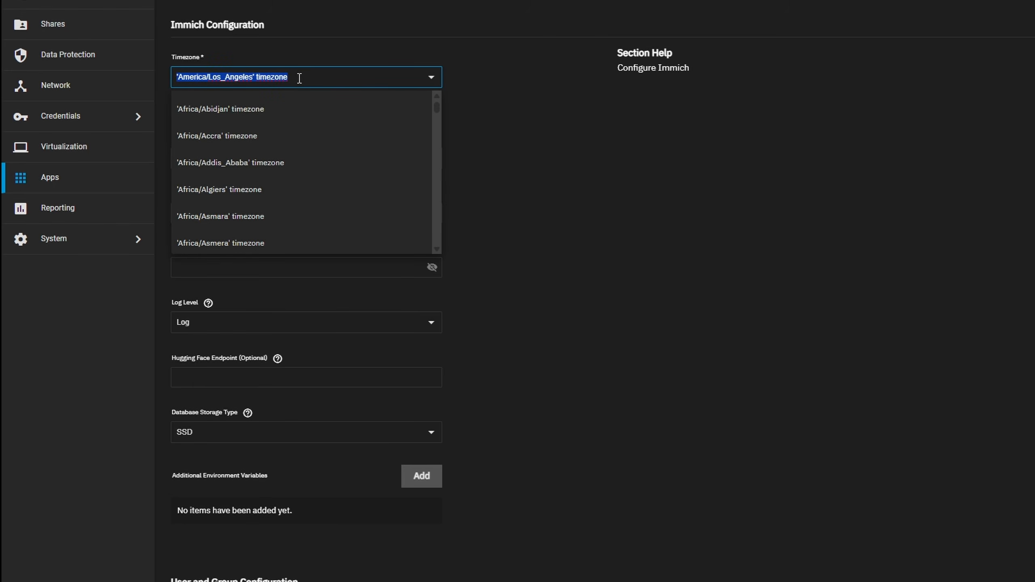
type("denver")
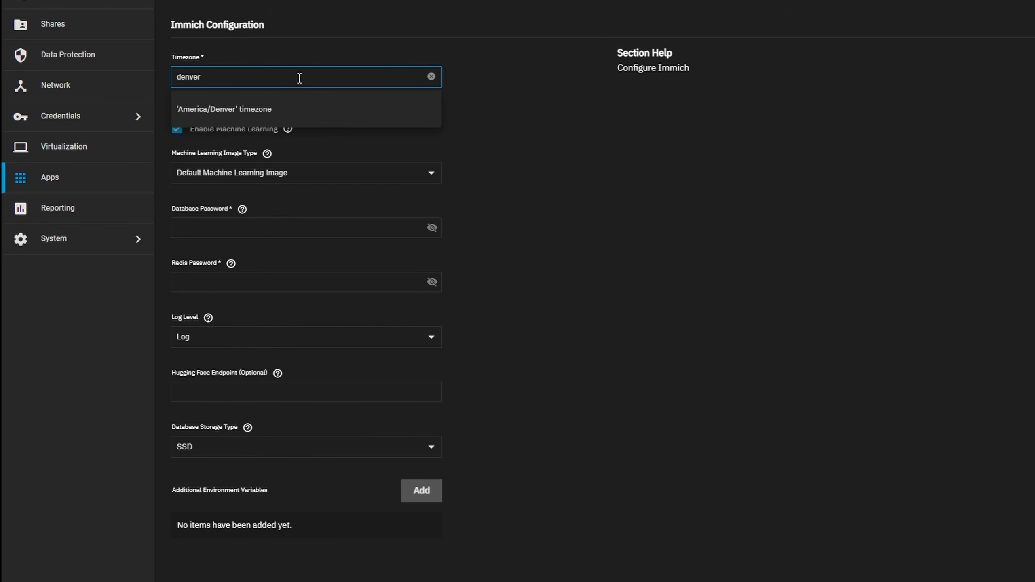
left_click(254, 102)
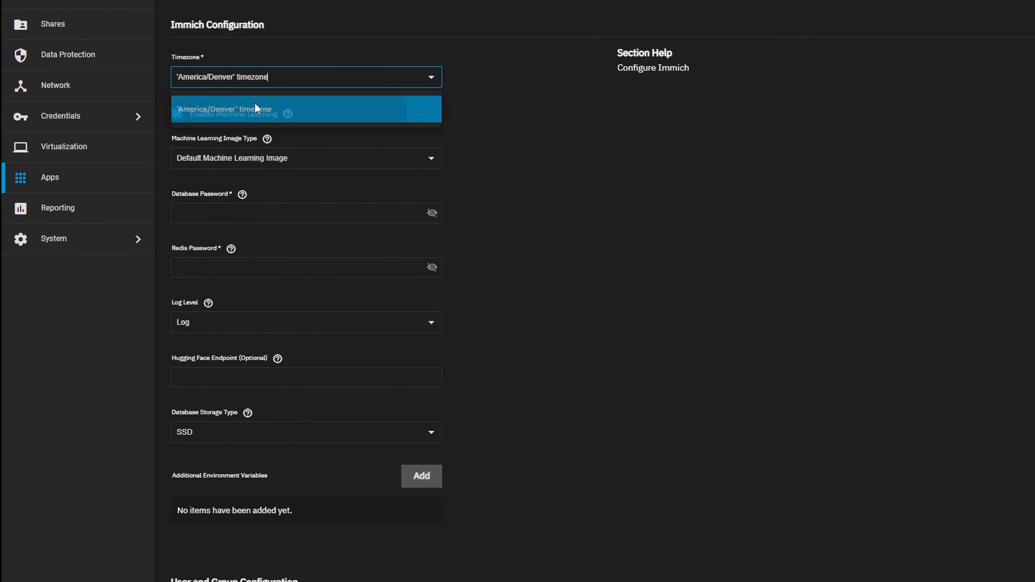
Enter the database password and the Redis password in the Immich configuration
left_click(379, 214)
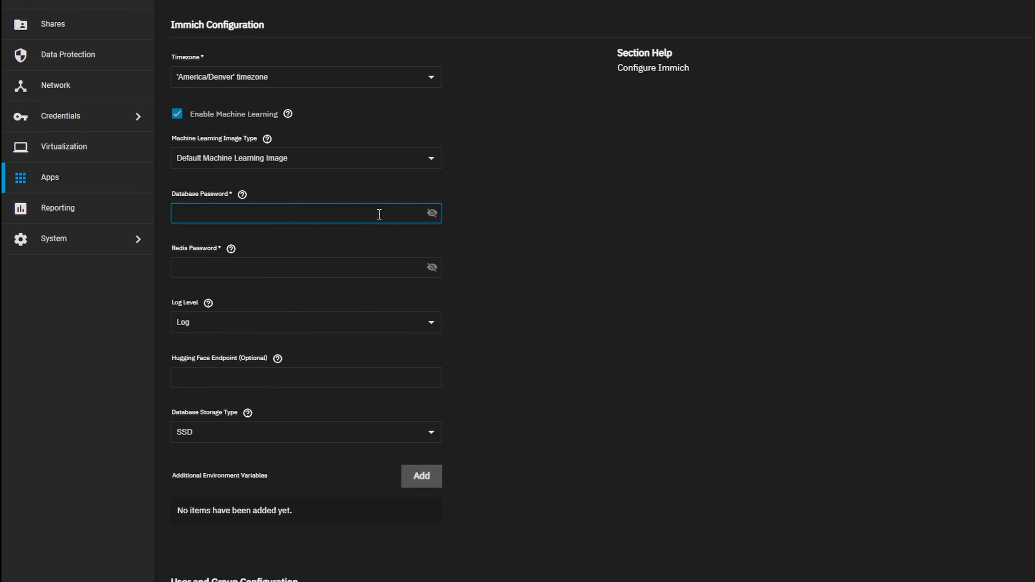
type("••••••••••")
key("Tab")
left_click(391, 260)
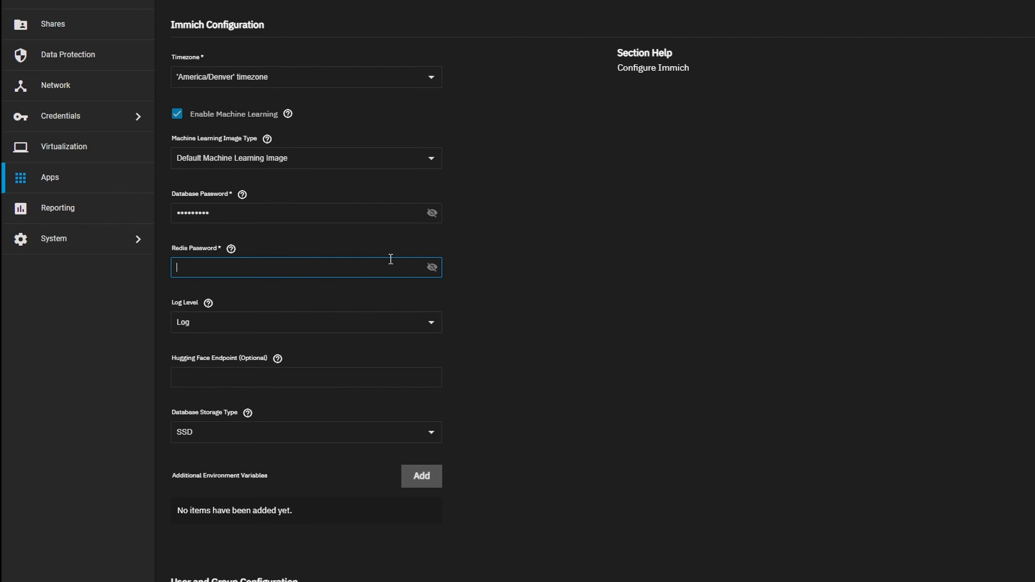
type("••••••••••")
Set the database storage type in the Immich configuration to HDD
scroll(577, 303, "down", 2)
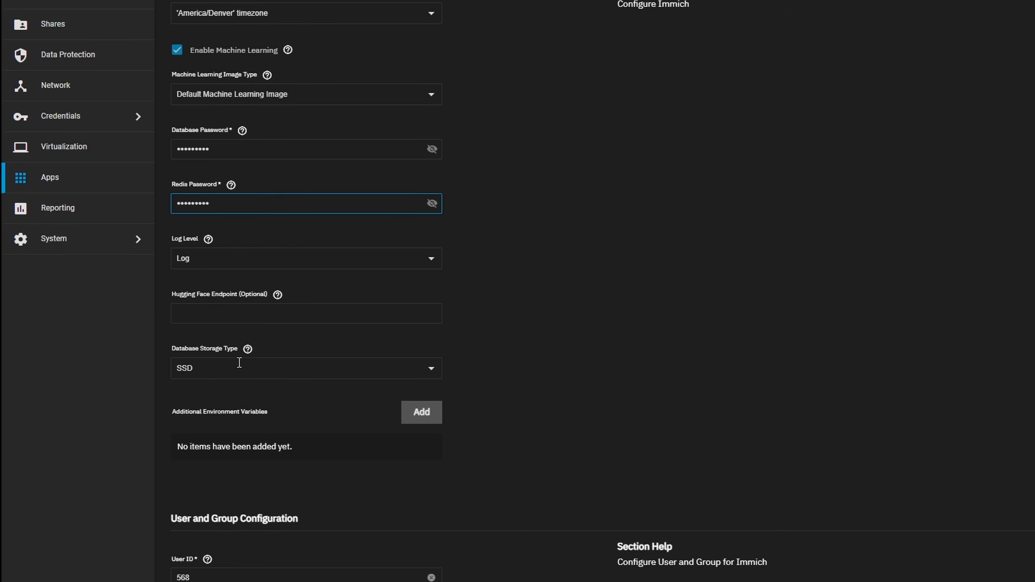
left_click(322, 372)
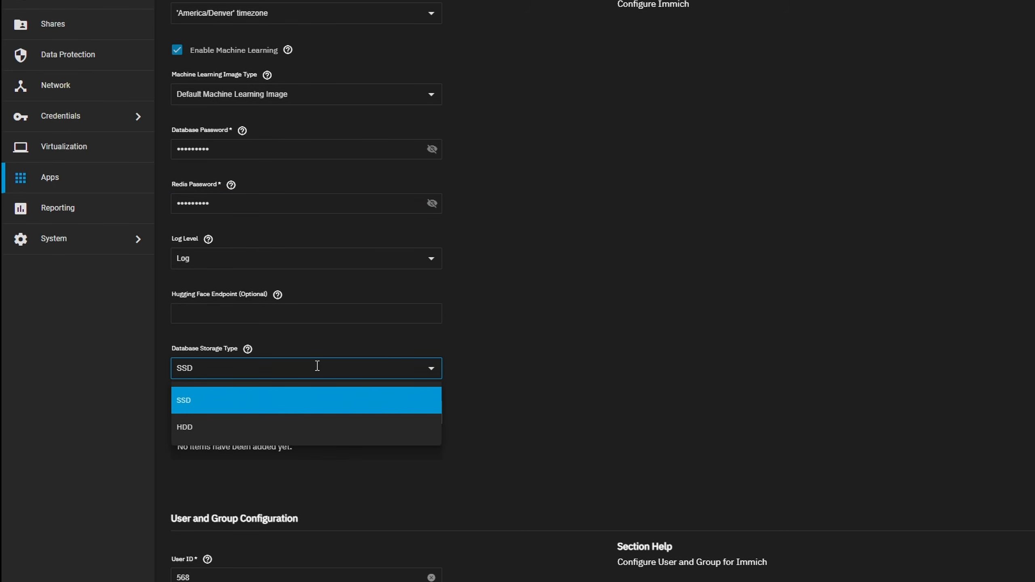
left_click(255, 440)
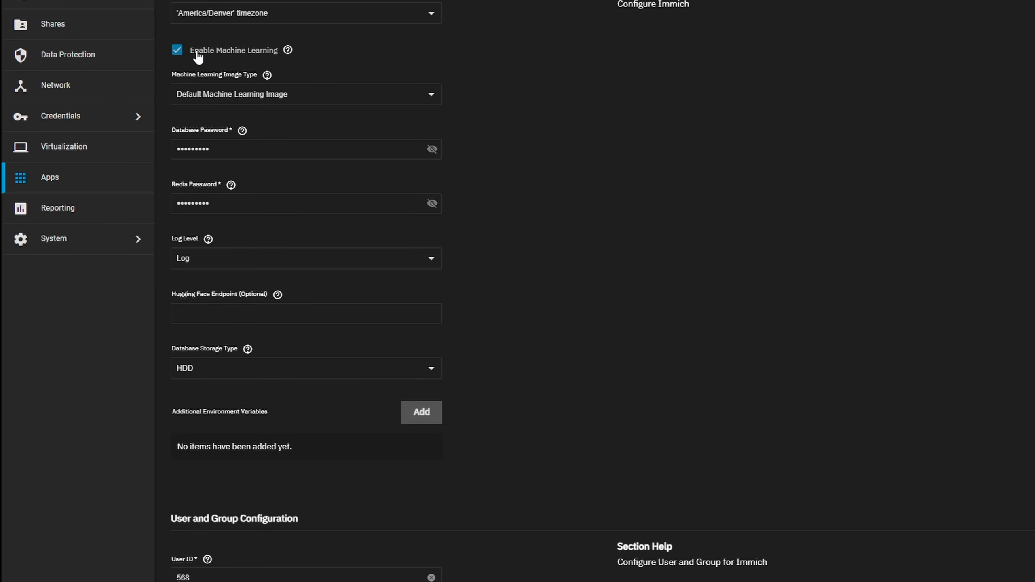
Check the help for Enable Machine Learning and the available machine learning image types
left_click(288, 49)
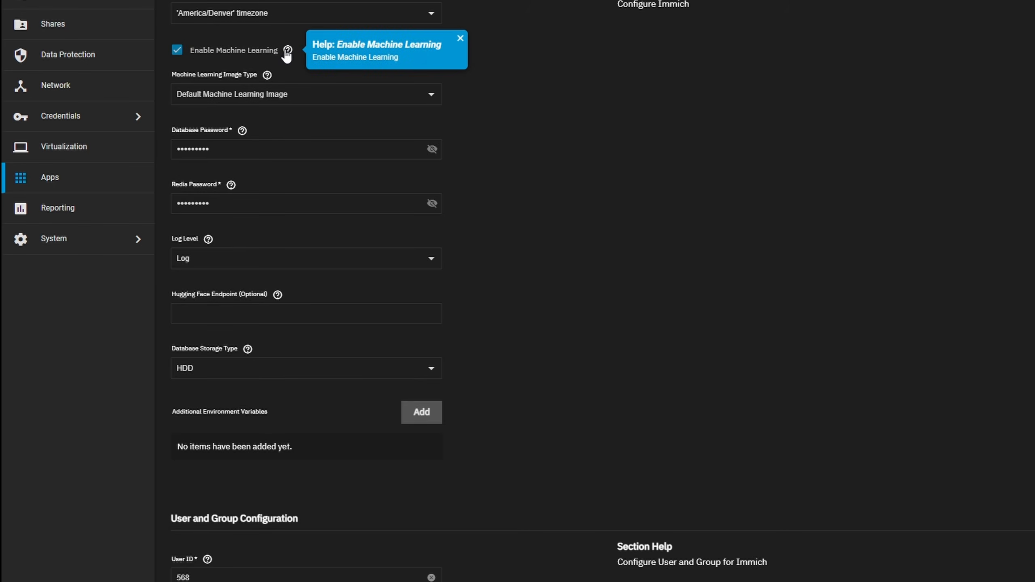
left_click(366, 85)
left_click(344, 95)
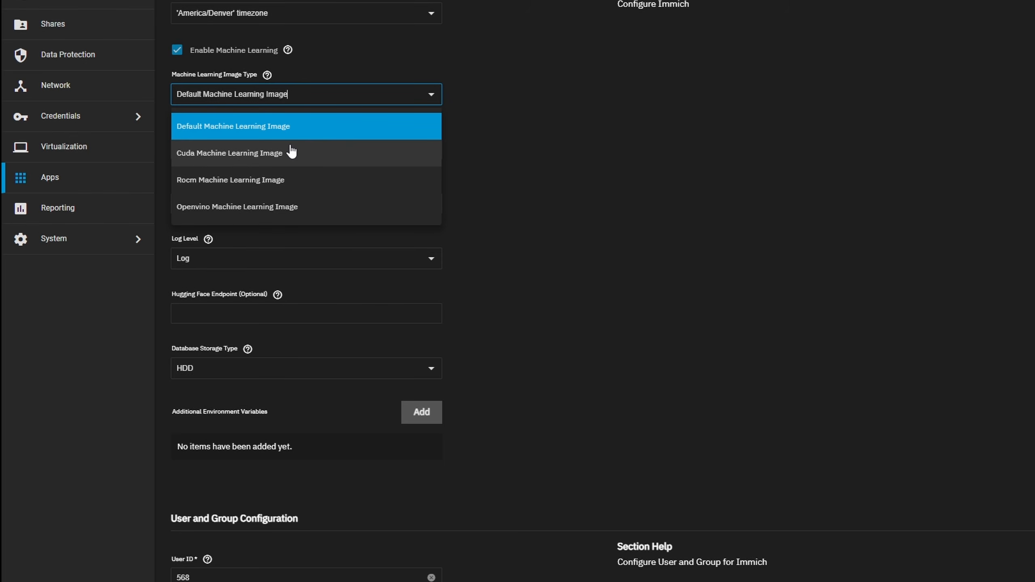
left_click(558, 127)
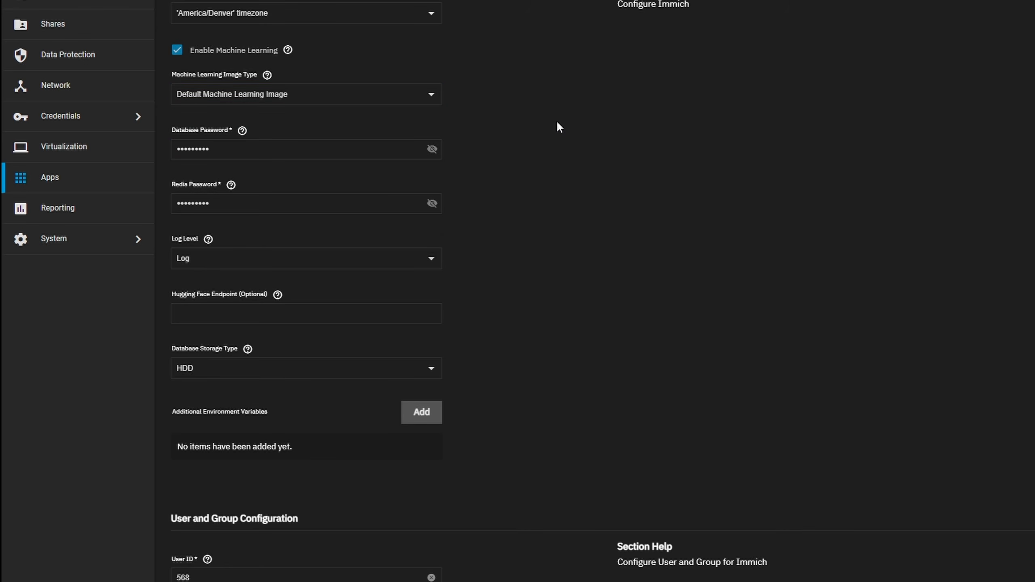
Add a host IP entry for 0.0.0.0 in the network configuration and set the WebUI port number to 30042
scroll(559, 124, "down", 10)
scroll(557, 124, "down", 3)
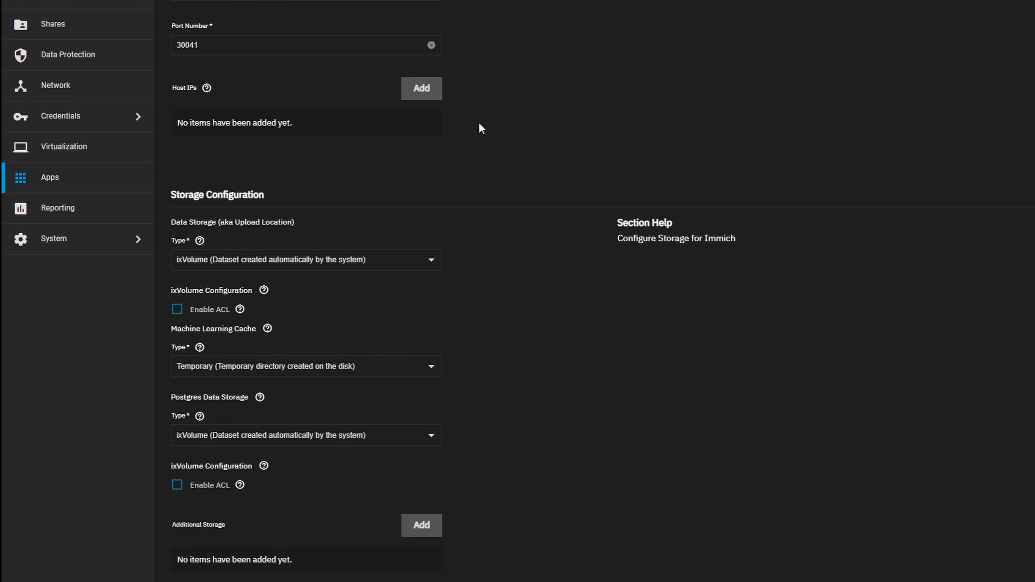
left_click(431, 92)
scroll(559, 166, "up", 1)
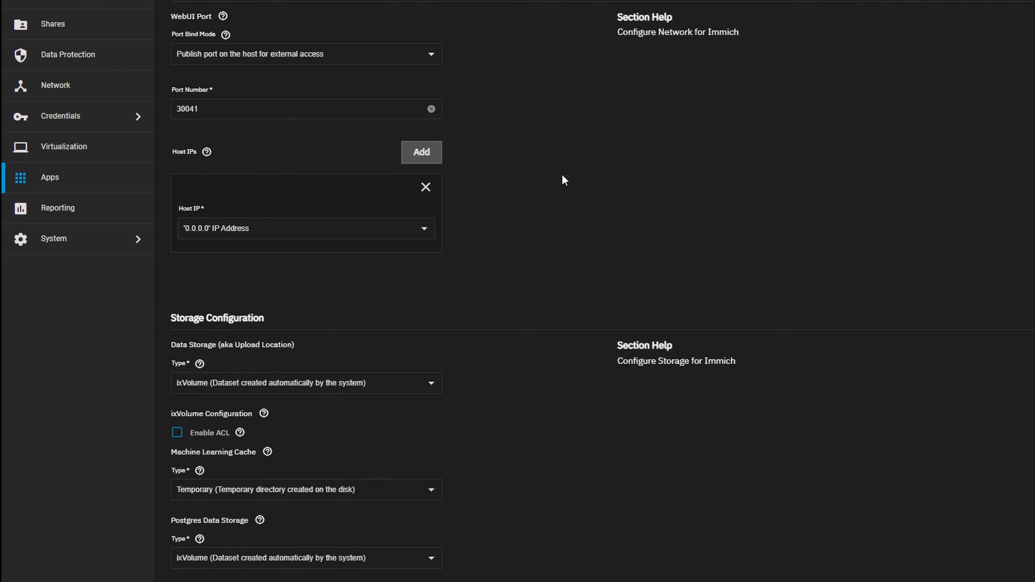
left_click(259, 108)
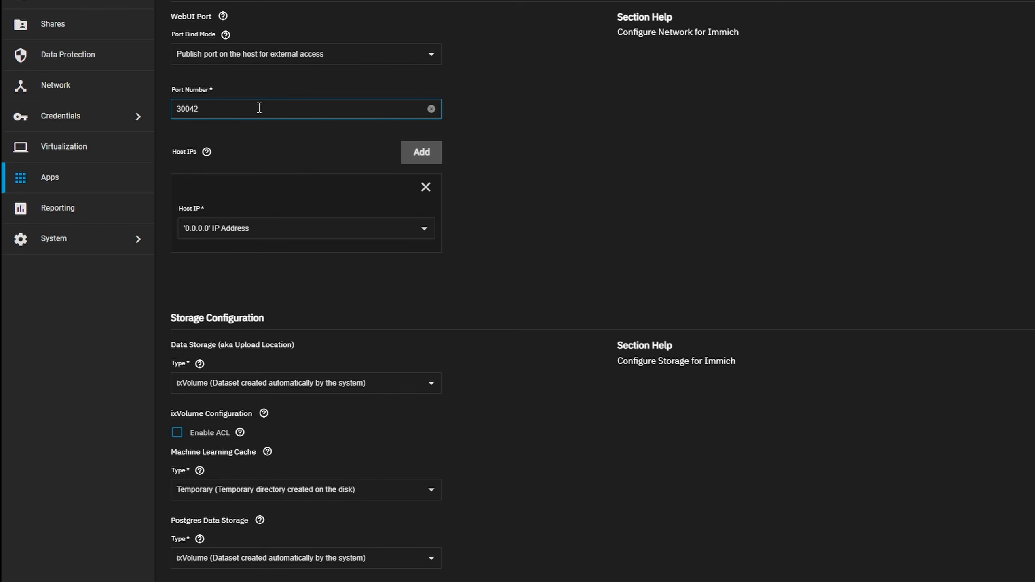
left_click(613, 248)
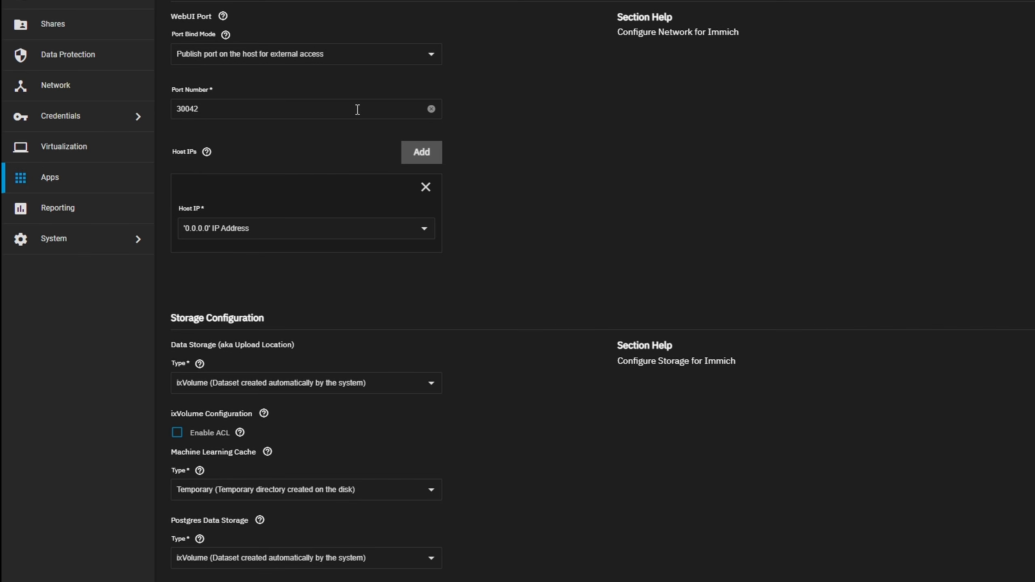
Set the data storage (upload location) to the host path /mnt/Standard 12tb raid 1 pool/immich2/data
scroll(569, 196, "down", 8)
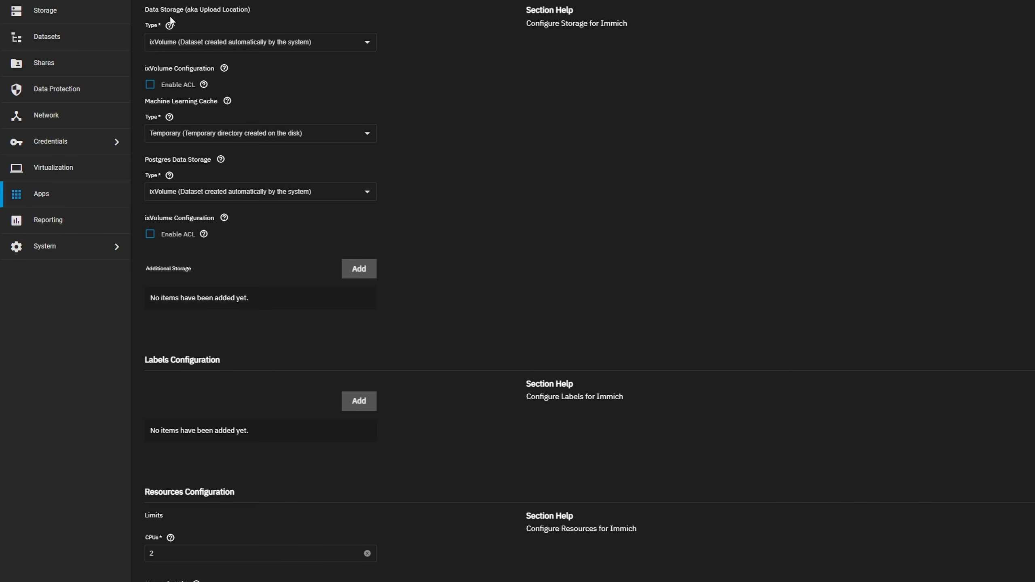
left_click_drag(144, 11, 258, 12)
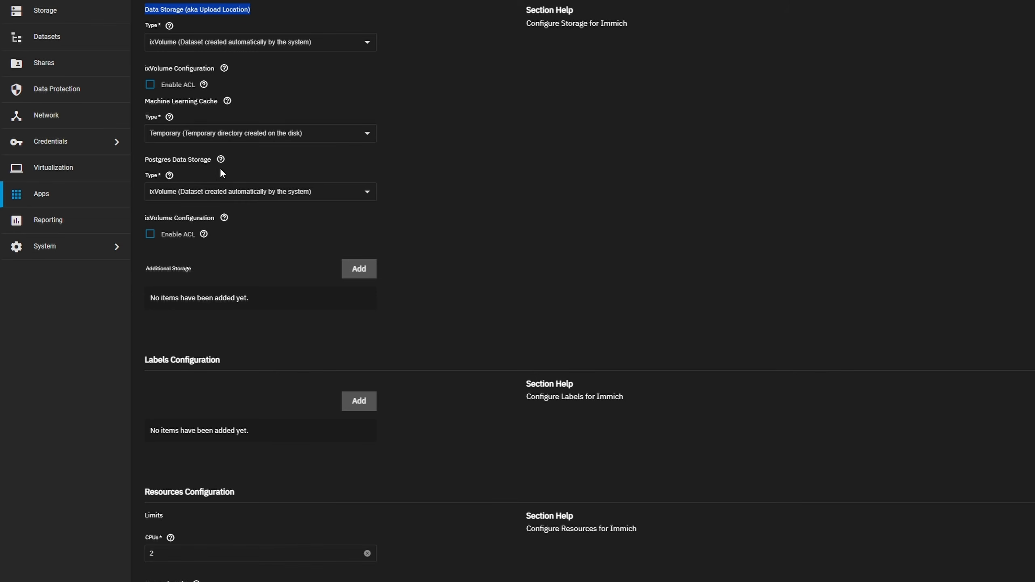
left_click_drag(145, 160, 224, 165)
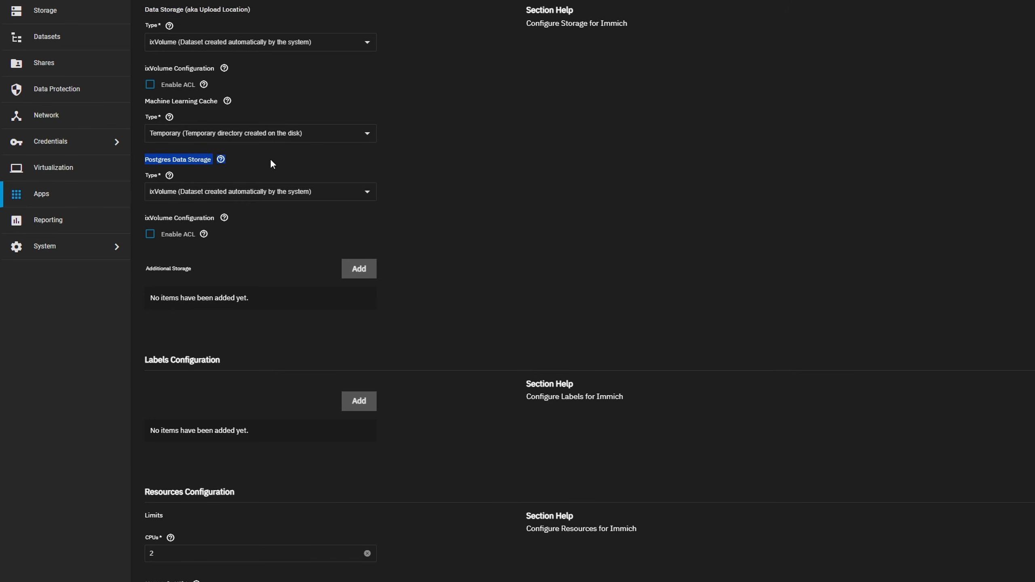
left_click(538, 160)
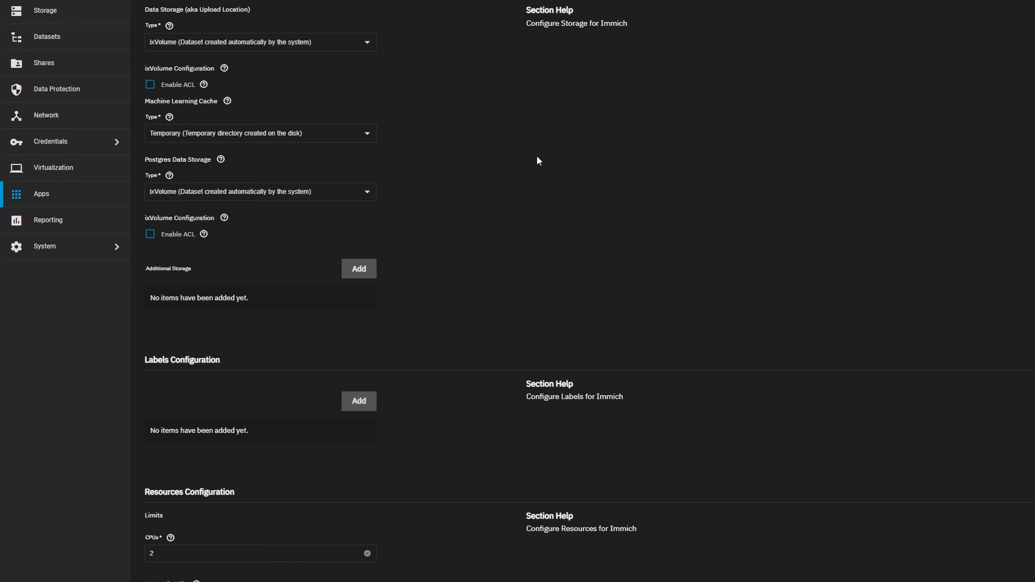
left_click(366, 44)
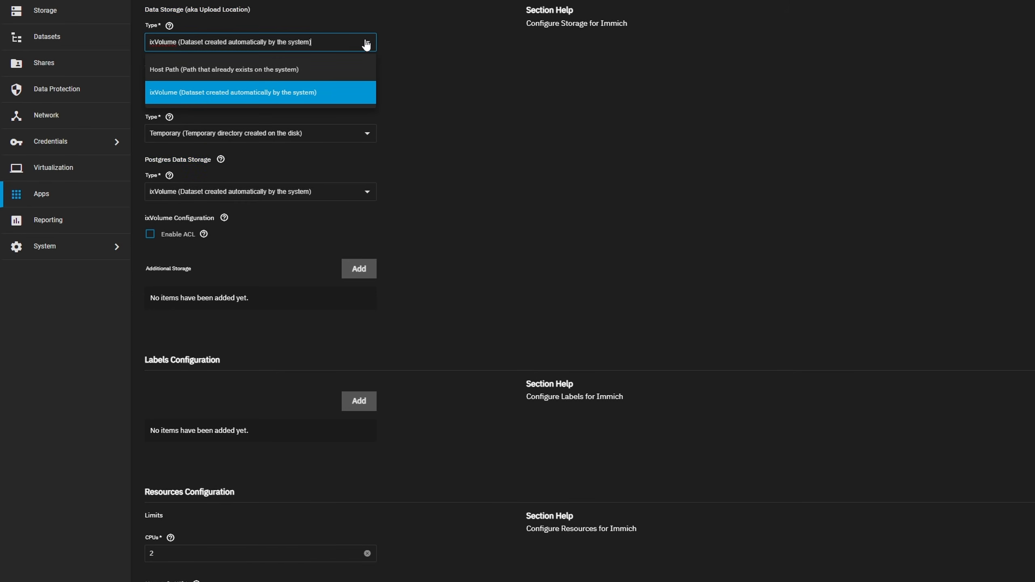
left_click(313, 74)
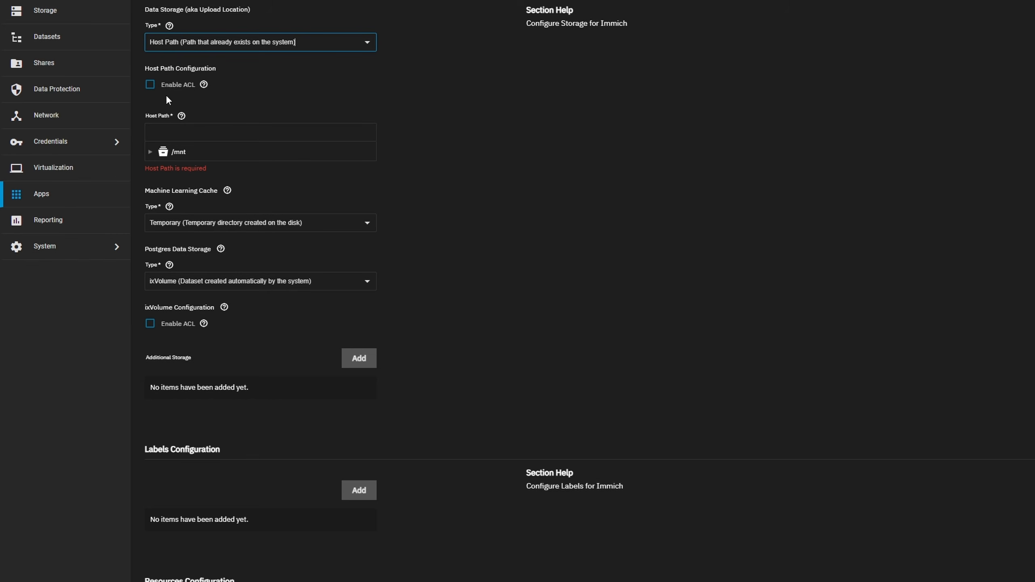
left_click(151, 152)
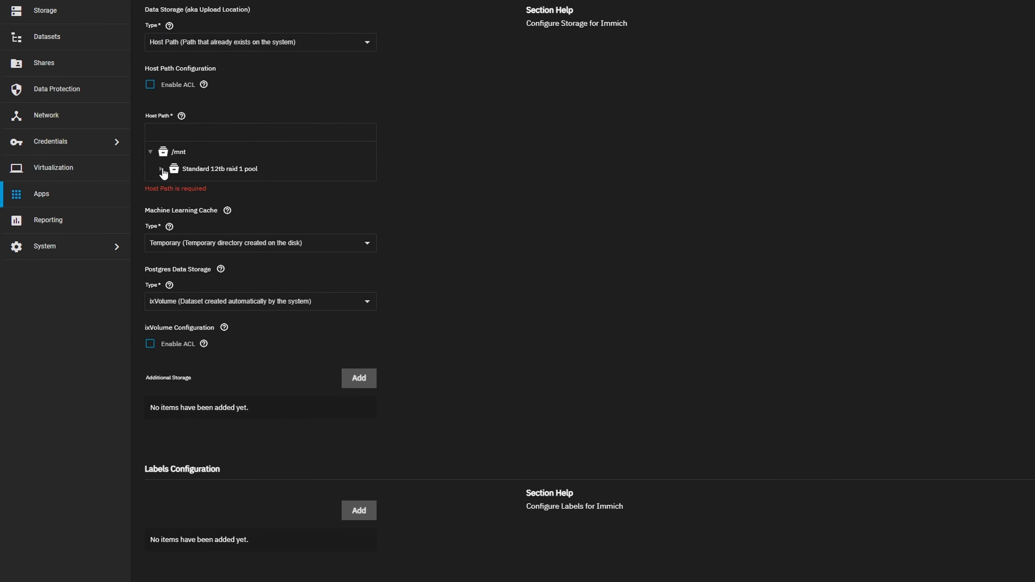
left_click(161, 169)
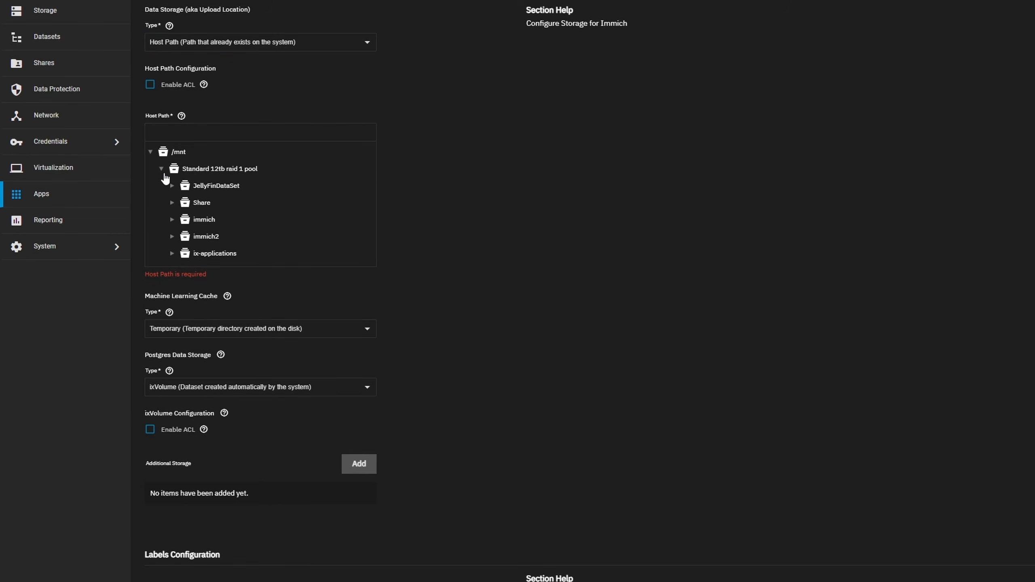
left_click(172, 236)
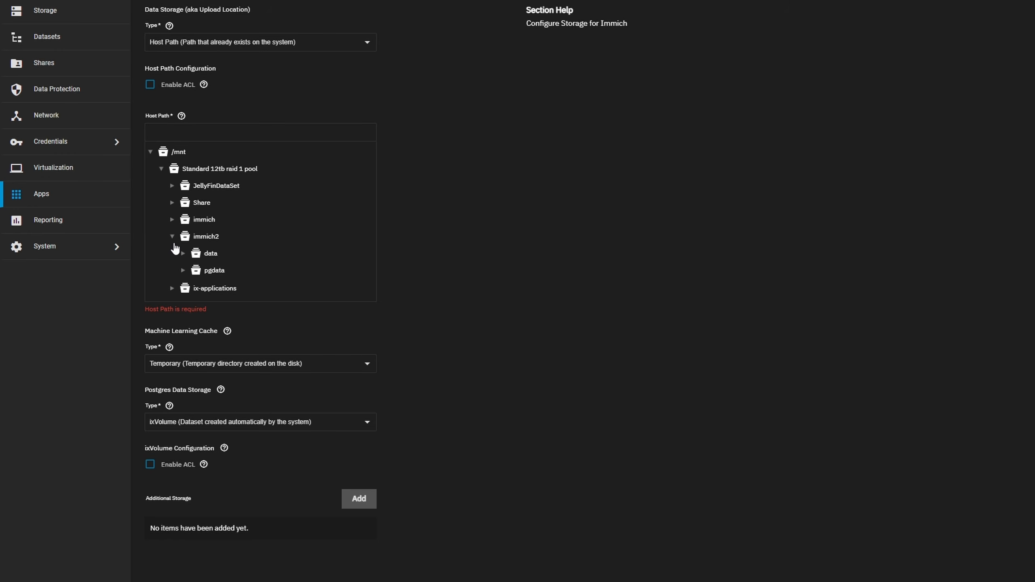
left_click(210, 253)
Set the Postgres data storage to the host path /mnt/Standard 12tb raid 1 pool/immich2/pgdata and enable automatic permissions
scroll(324, 333, "down", 3)
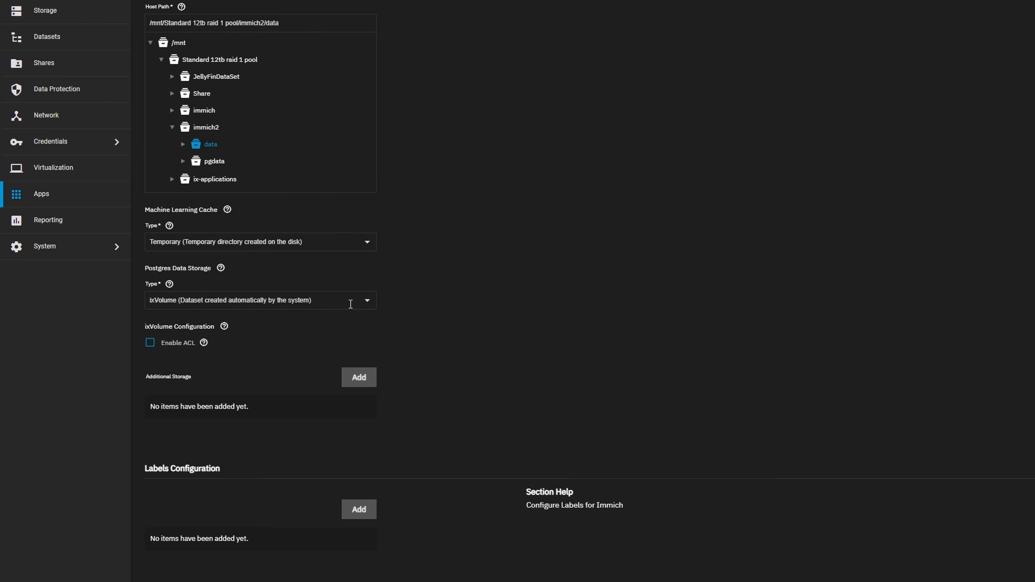
left_click(351, 303)
left_click(325, 328)
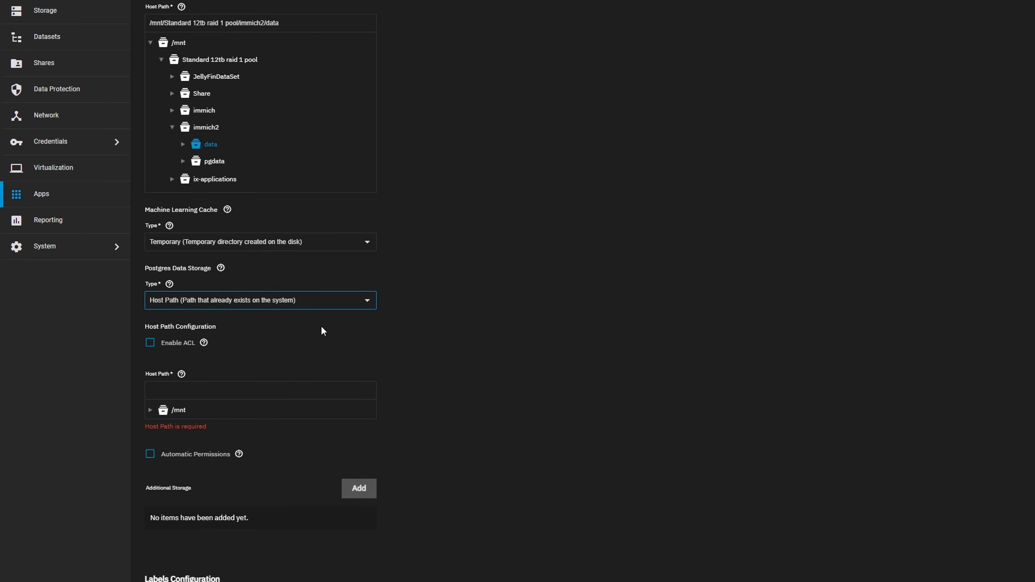
left_click(158, 411)
left_click(150, 410)
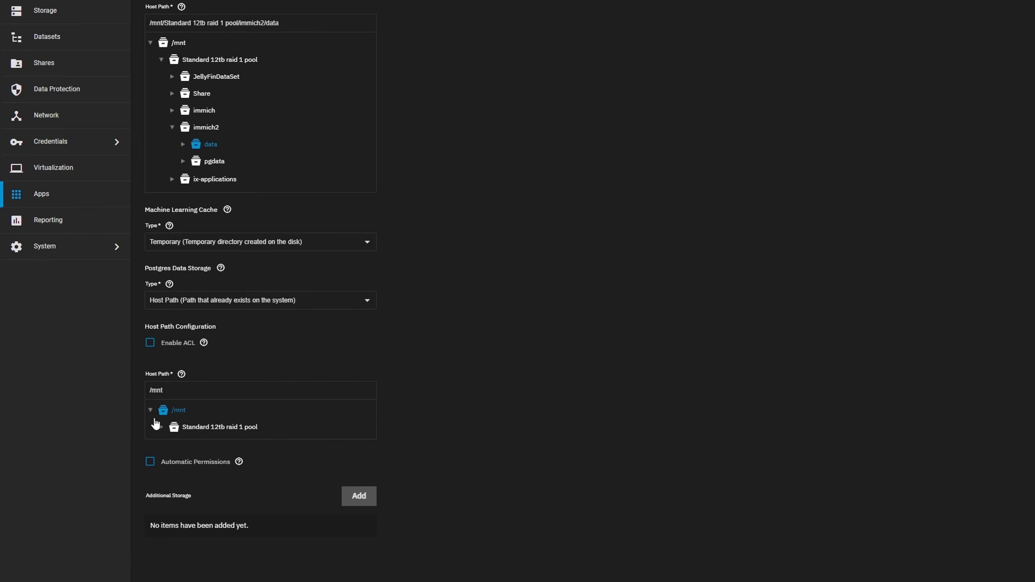
left_click(166, 428)
left_click(162, 427)
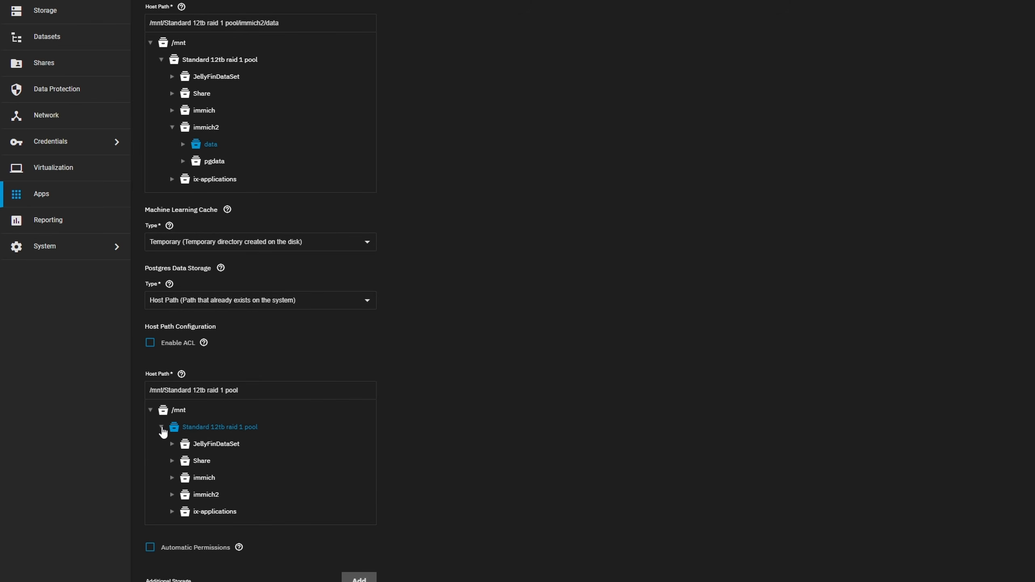
left_click(172, 495)
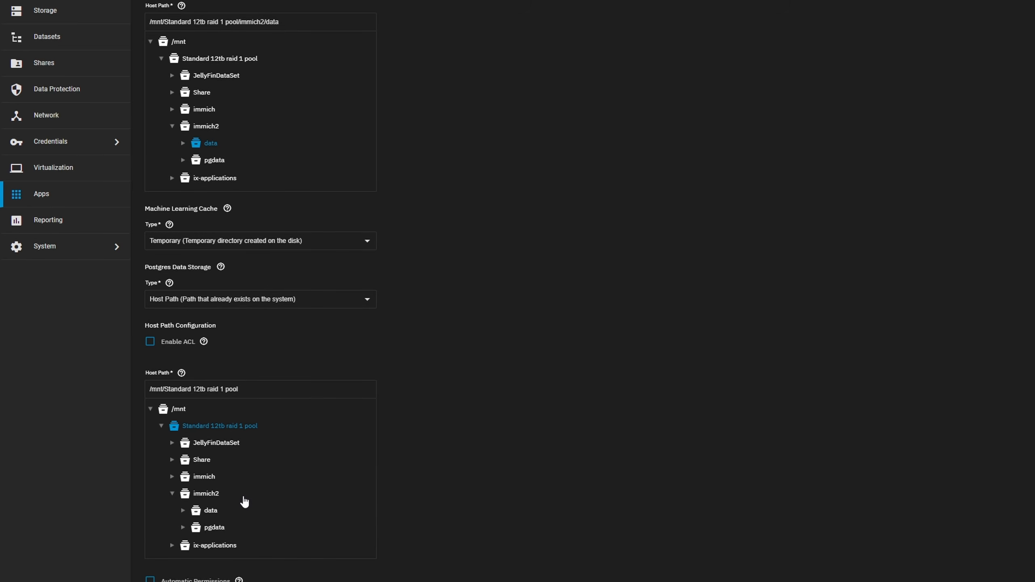
scroll(216, 490, "down", 1)
left_click(214, 474)
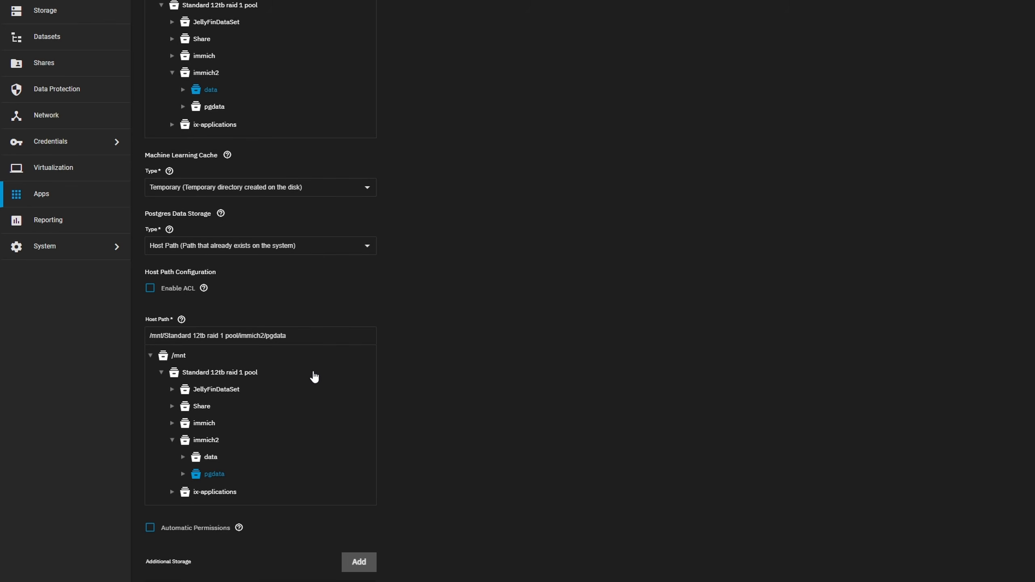
scroll(326, 473, "down", 1)
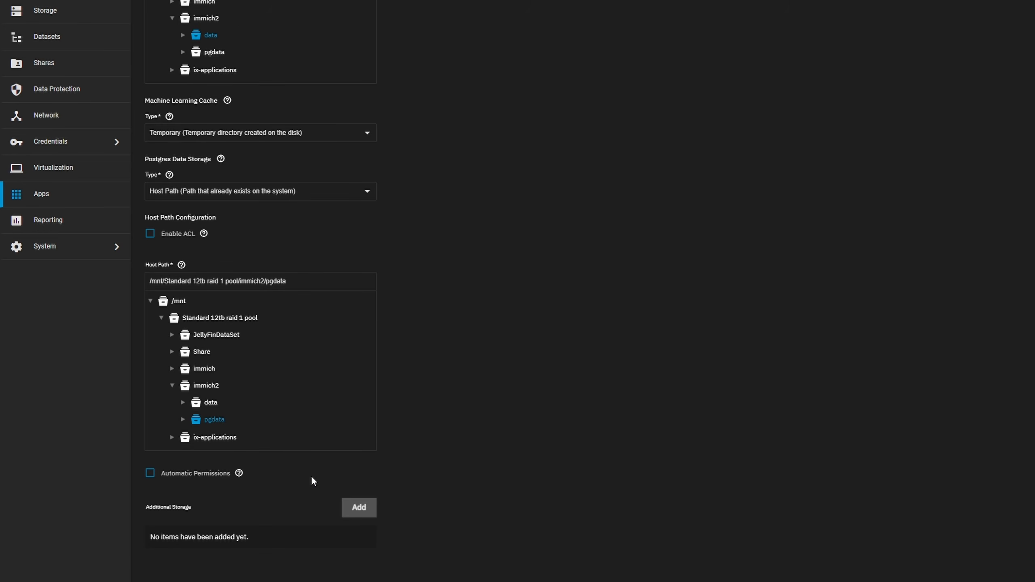
left_click(150, 473)
Set the memory limit in the resources configuration to 8000 MB and install the Immich app
scroll(504, 383, "down", 5)
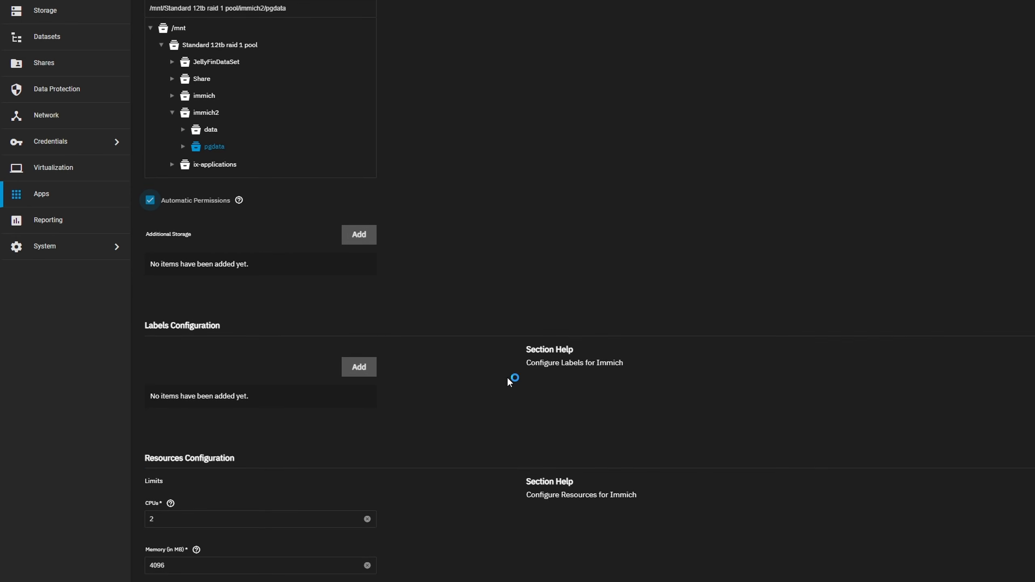
scroll(356, 543, "down", 2)
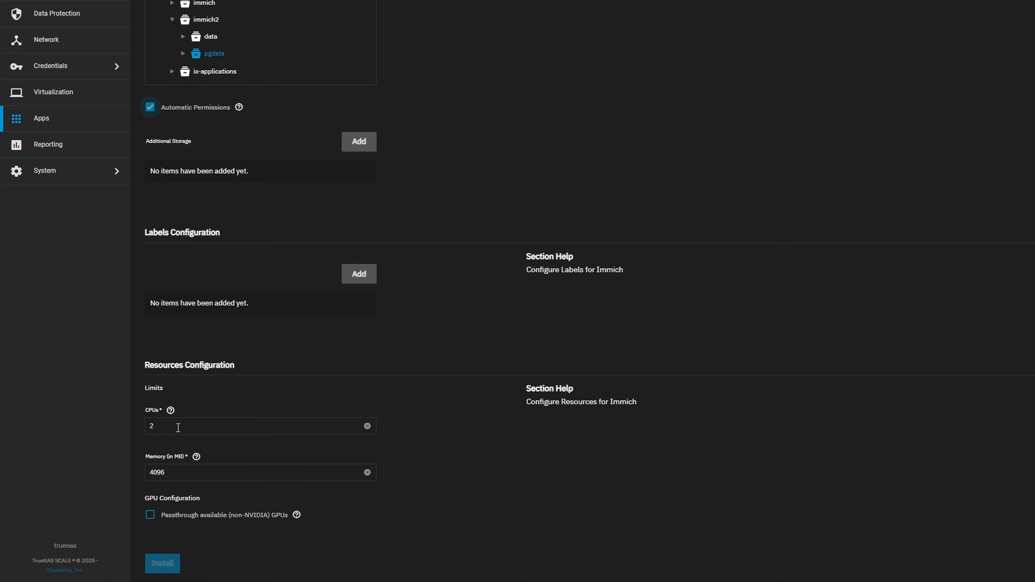
left_click_drag(187, 474, 84, 471)
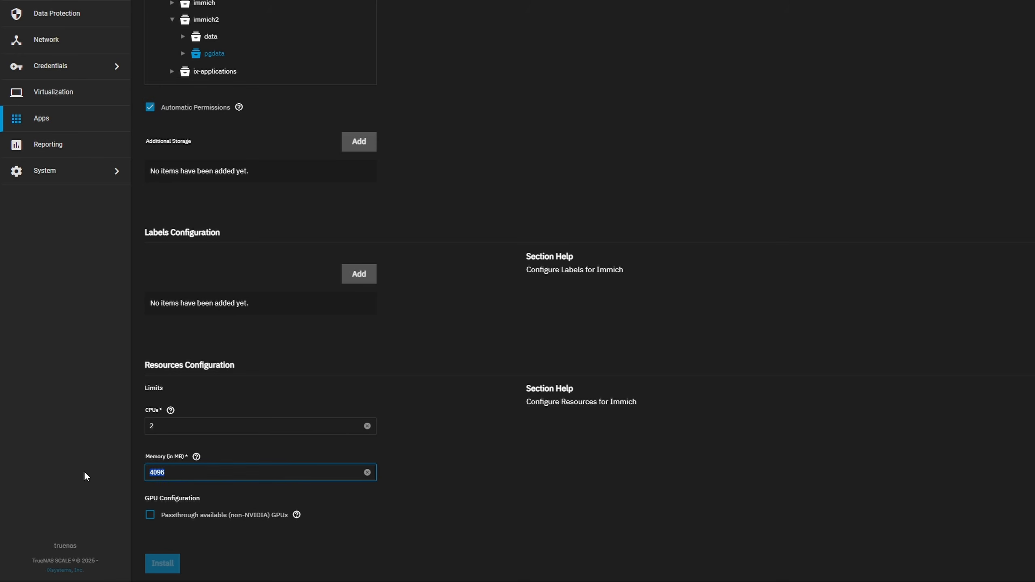
type("80000")
left_click(458, 485)
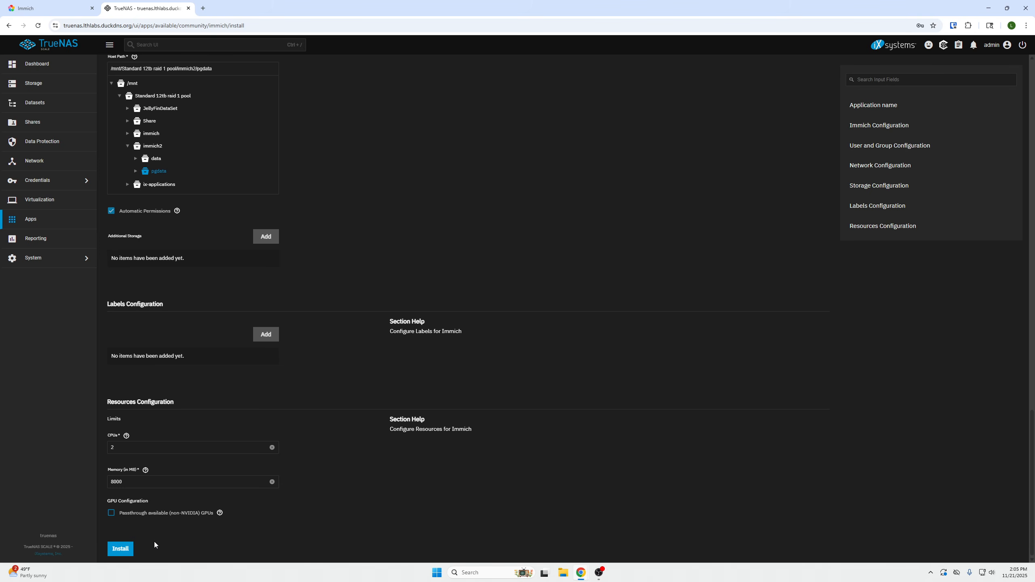
left_click(121, 549)
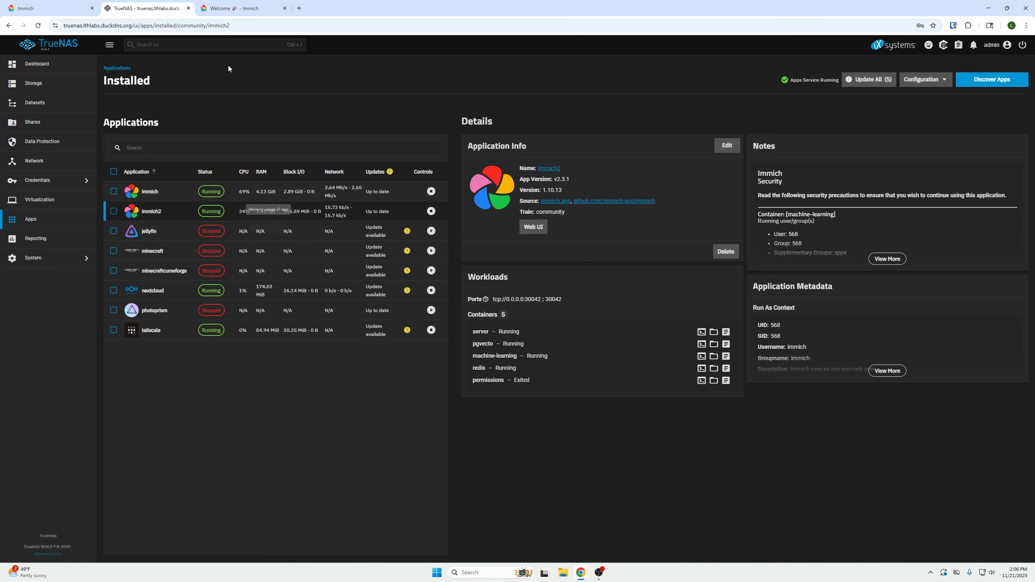
Switch to the new Immich instance's welcome page and open its admin registration form
left_click(239, 8)
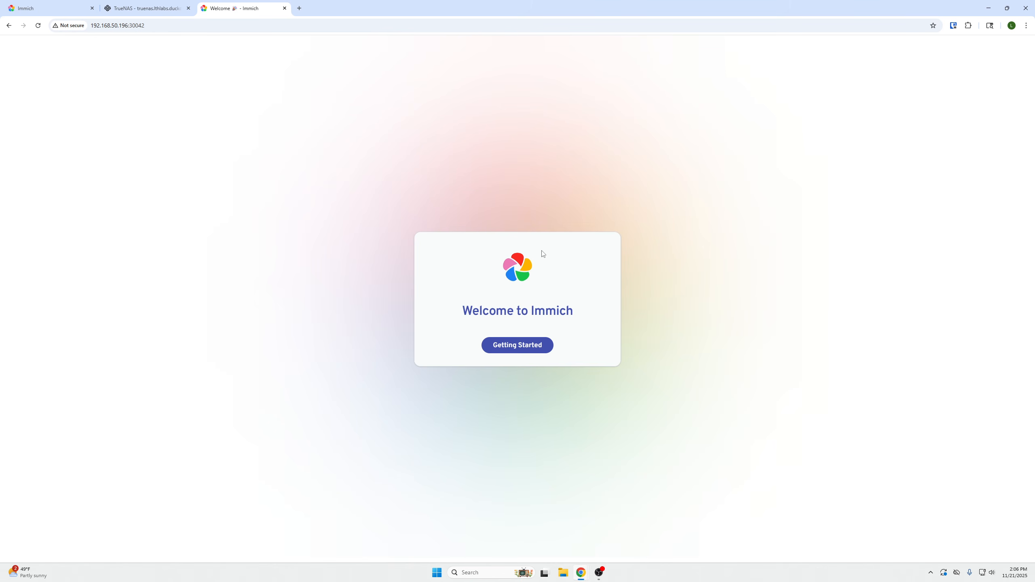
left_click(533, 351)
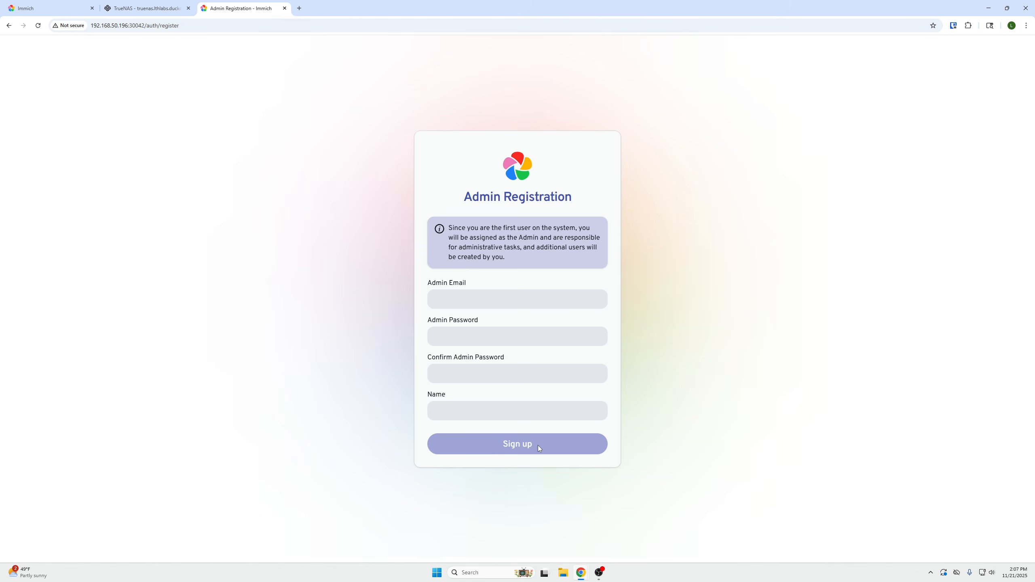
Complete the admin registration with e-mail, password and name, and choose the Dark theme while advancing through the onboarding
left_click(490, 299)
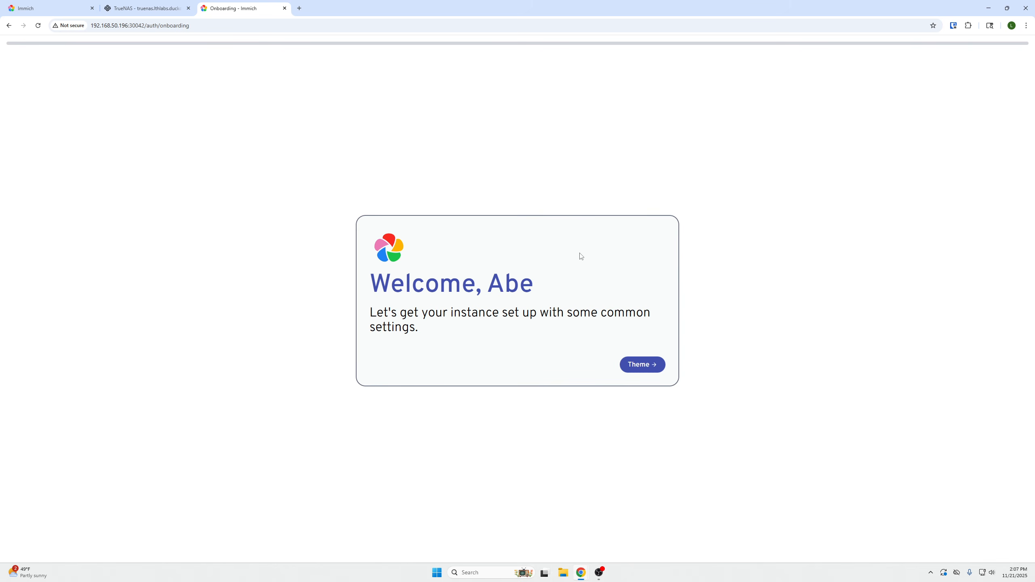
left_click(636, 365)
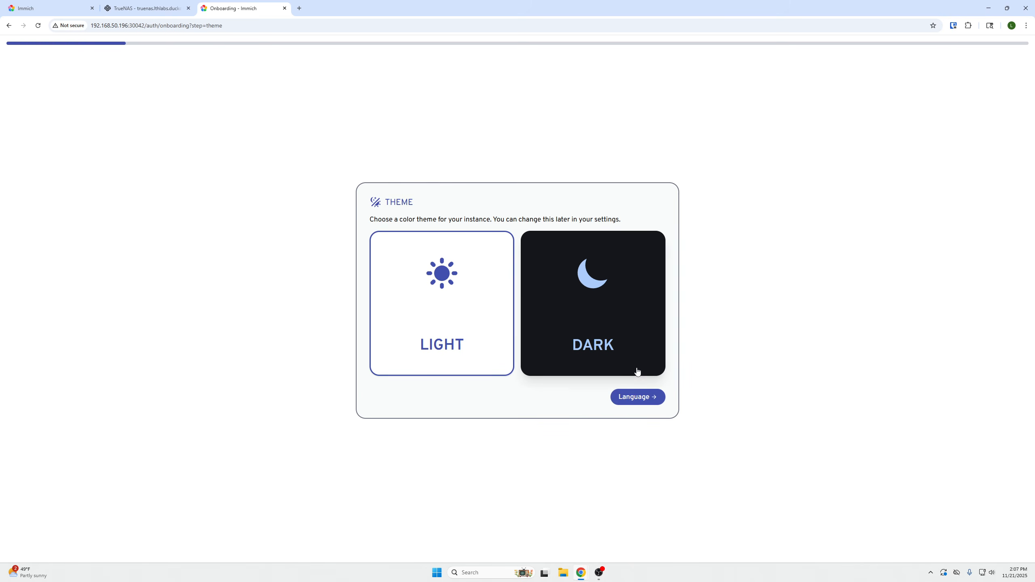
left_click(604, 310)
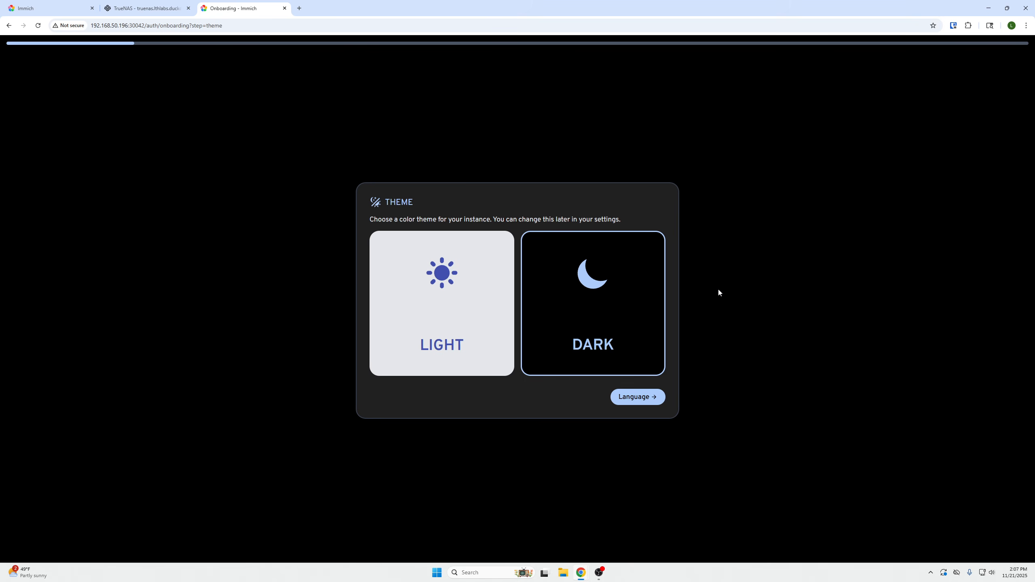
left_click(653, 402)
left_click(621, 340)
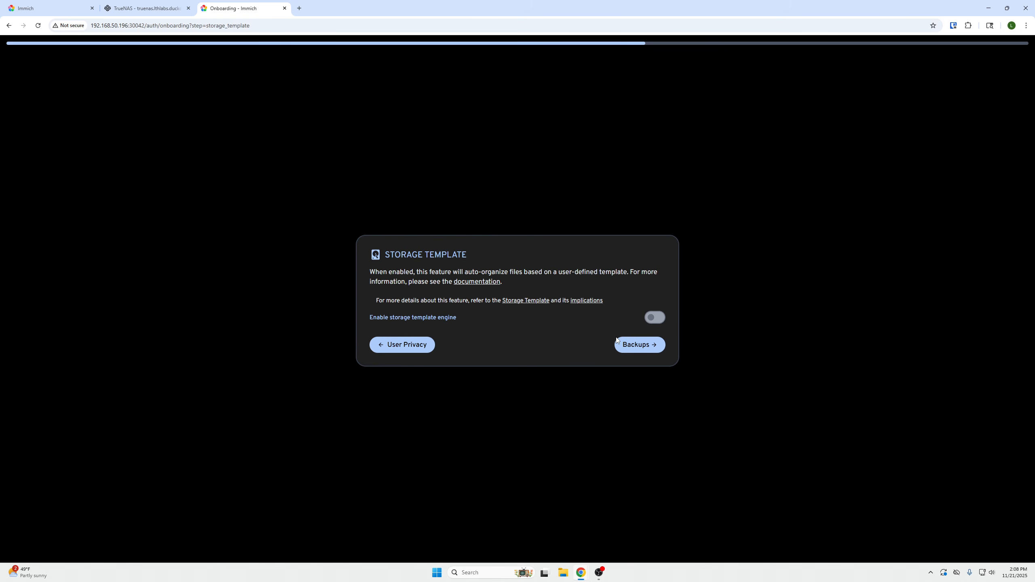
Read the storage template documentation linked from the onboarding, including its default template and variables, and return to the setup
left_click(483, 283)
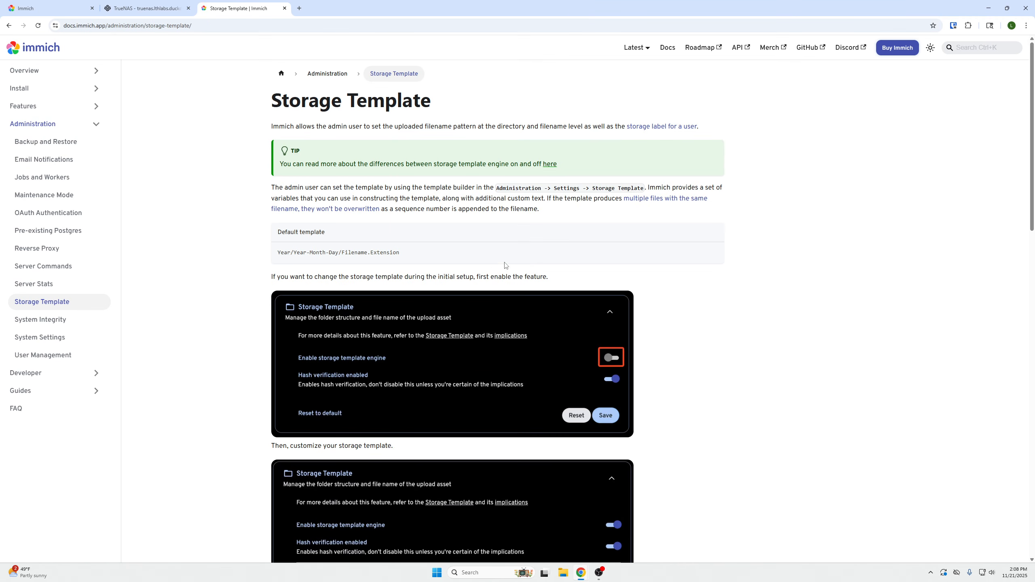
scroll(473, 236, "down", 2)
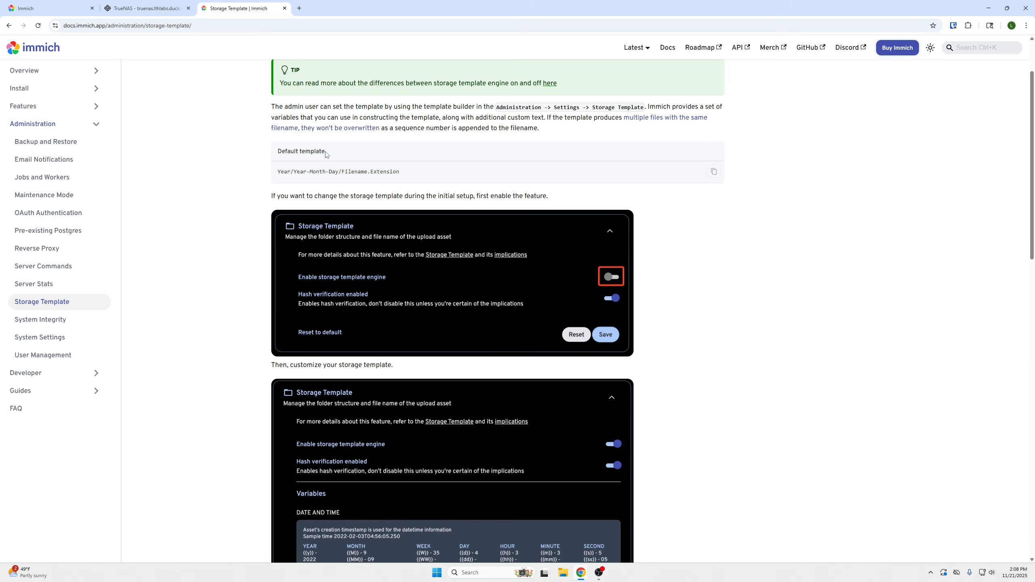
scroll(502, 164, "down", 8)
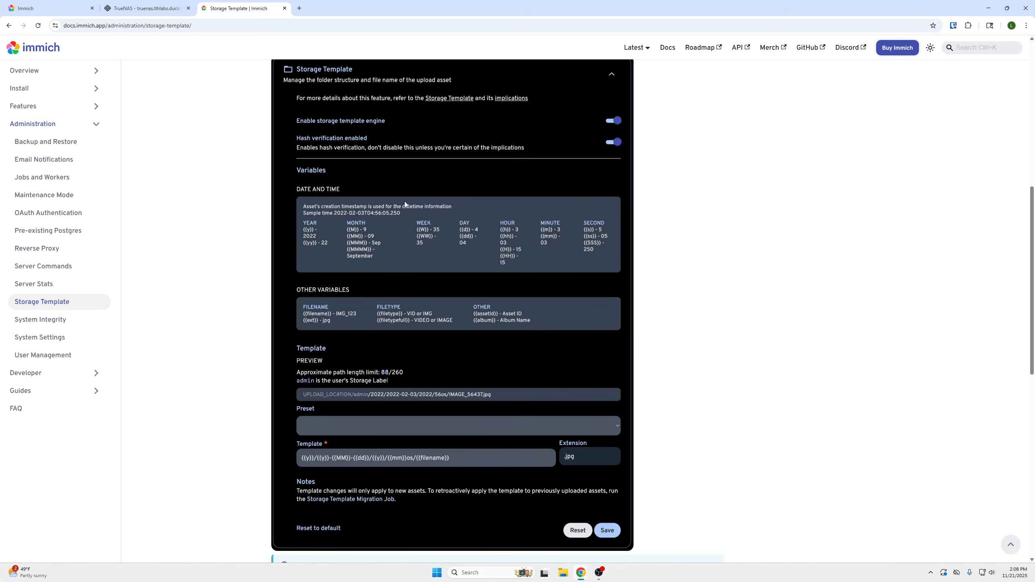
scroll(521, 298, "down", 5)
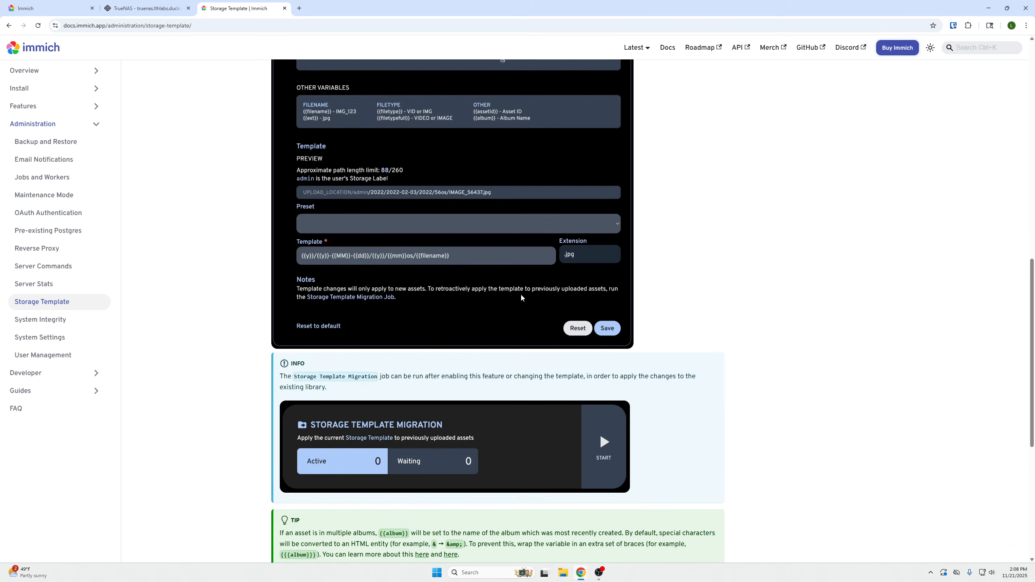
key("alt+Left")
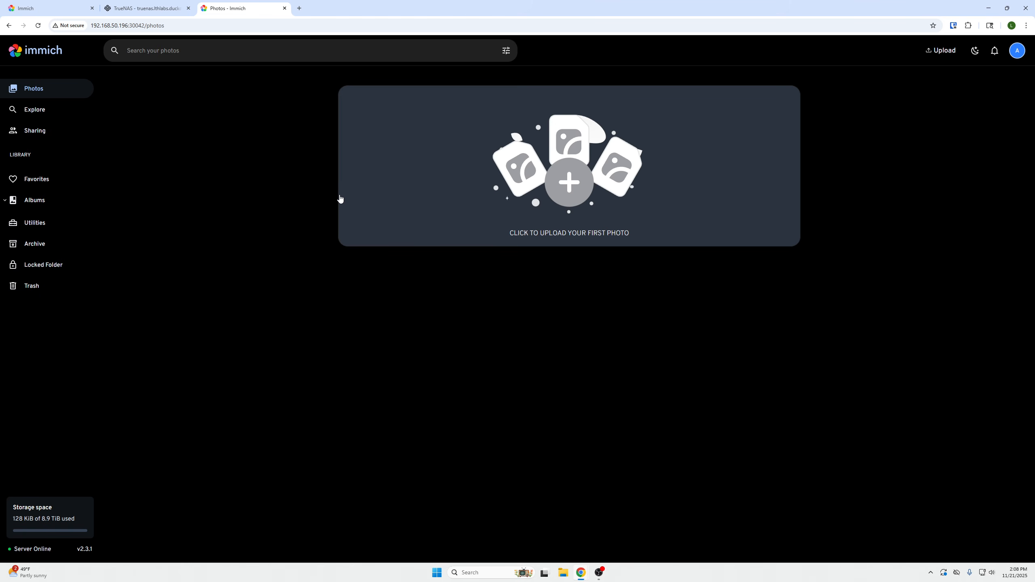
Look through the Explore, Sharing, Favorites, Albums, Utilities and Archive sections of the new instance
left_click(53, 111)
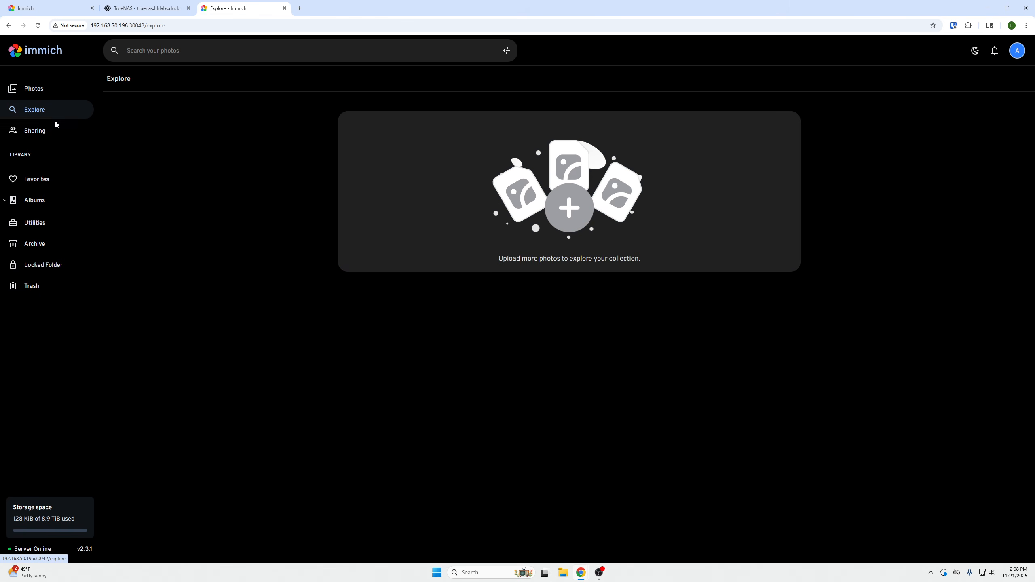
left_click(55, 131)
left_click(46, 179)
left_click(46, 200)
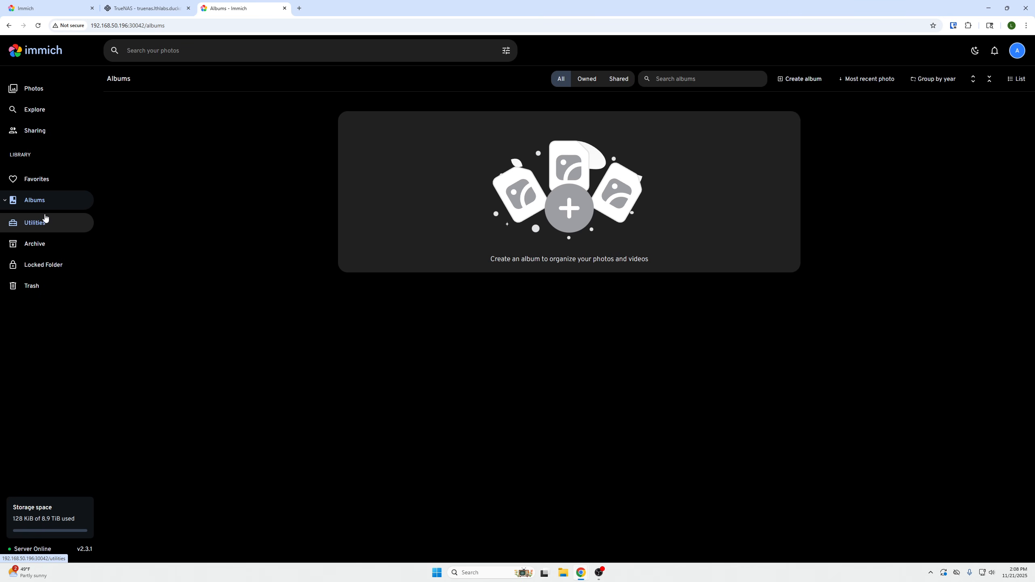
left_click(45, 225)
left_click(41, 242)
Create an album titled "Test video" with the description "For my youtube video"
left_click(39, 202)
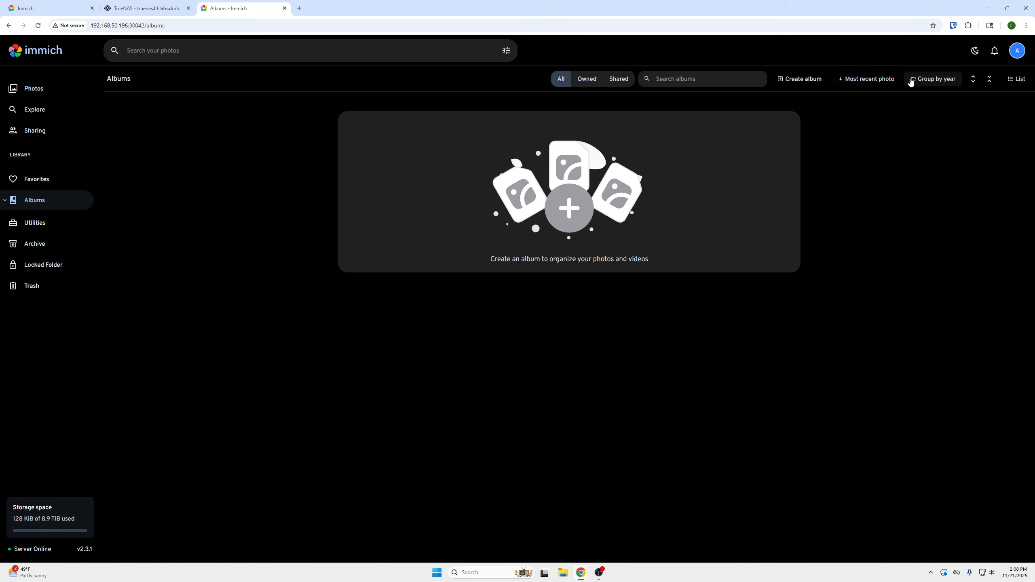
left_click(799, 79)
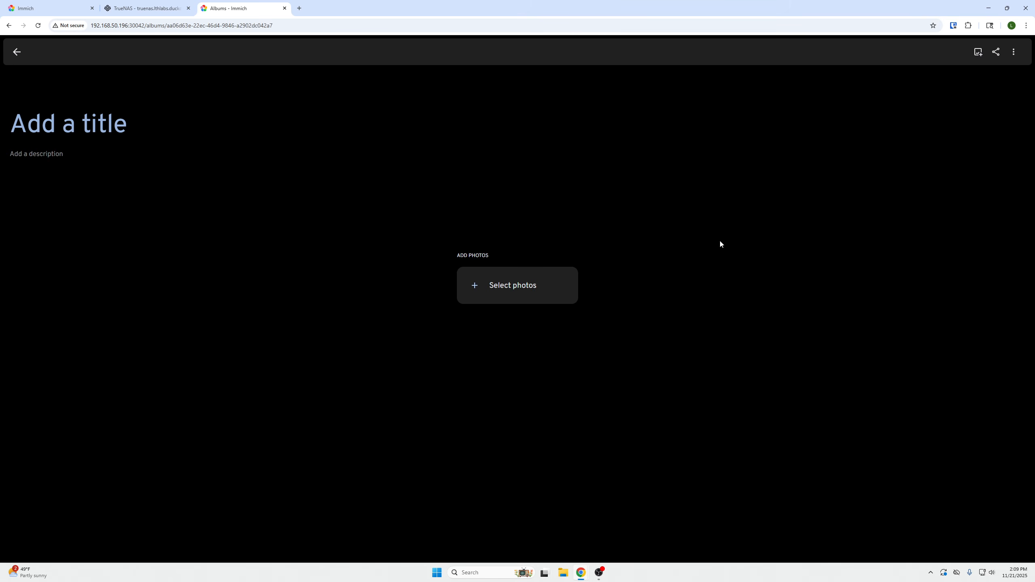
left_click(522, 302)
left_click(17, 51)
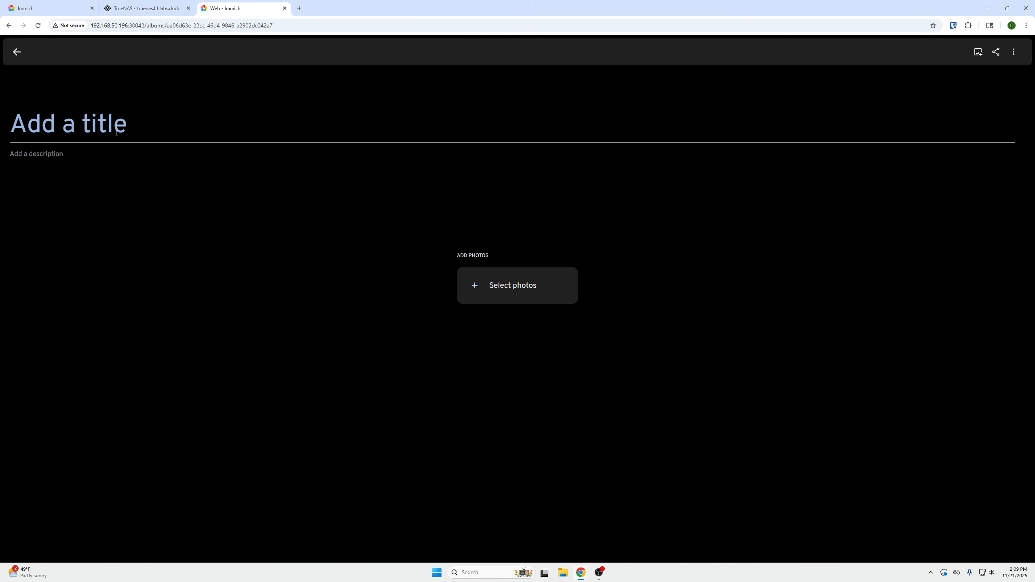
type("Test video")
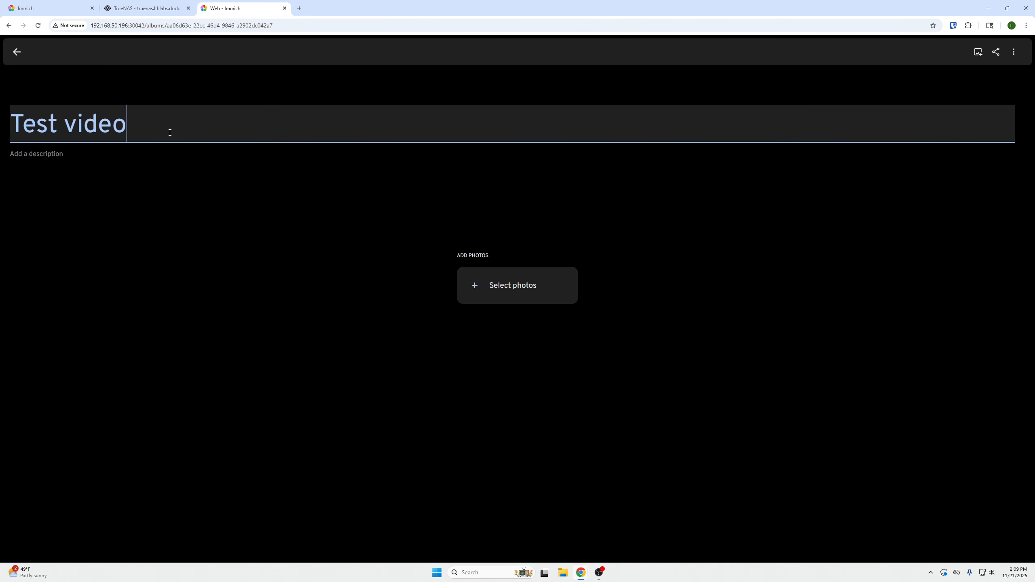
left_click(201, 154)
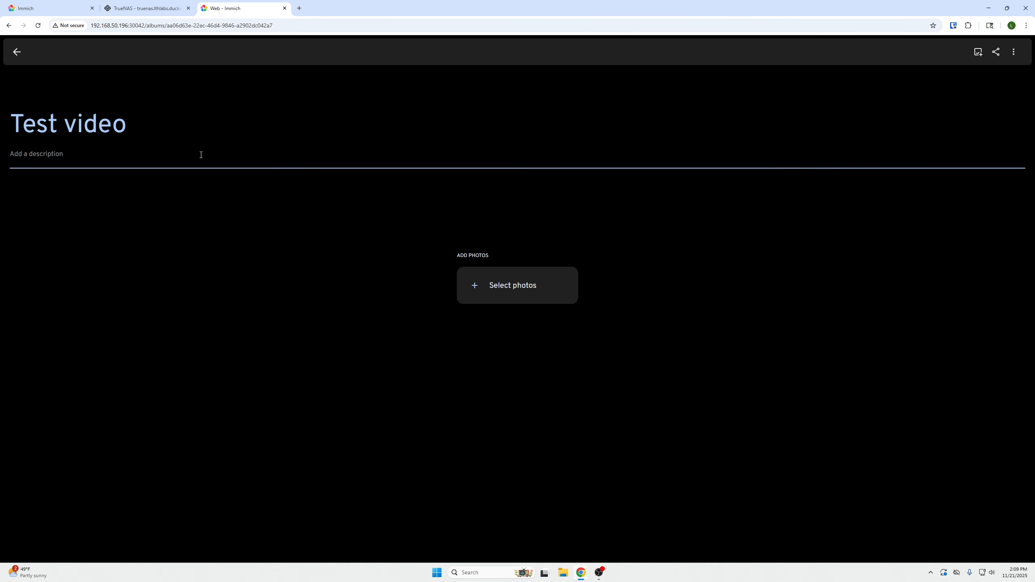
type("For my youtube video")
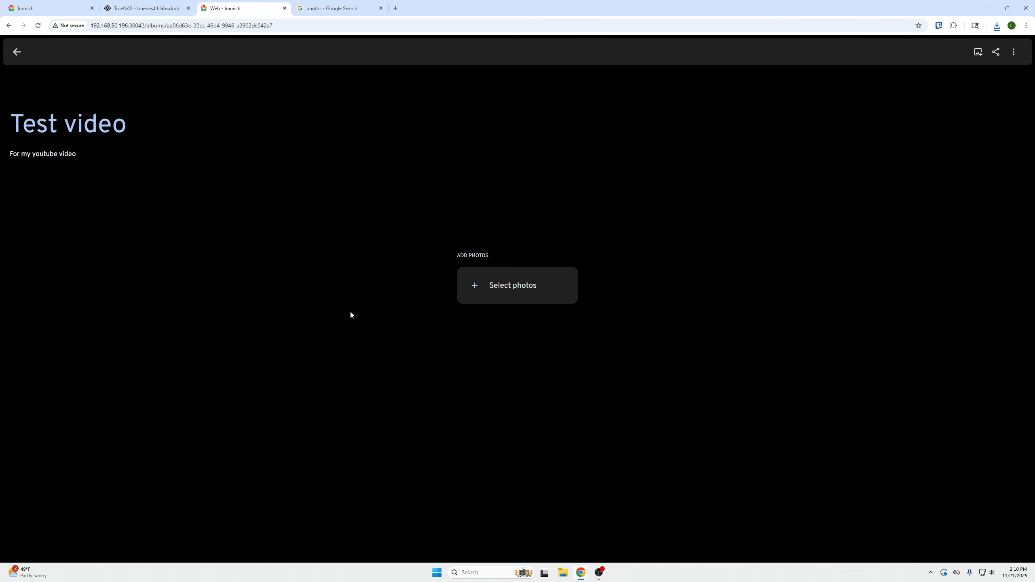
Upload the three JPG photos from the computer's Downloads folder to the Test video album and reload the page
left_click(575, 297)
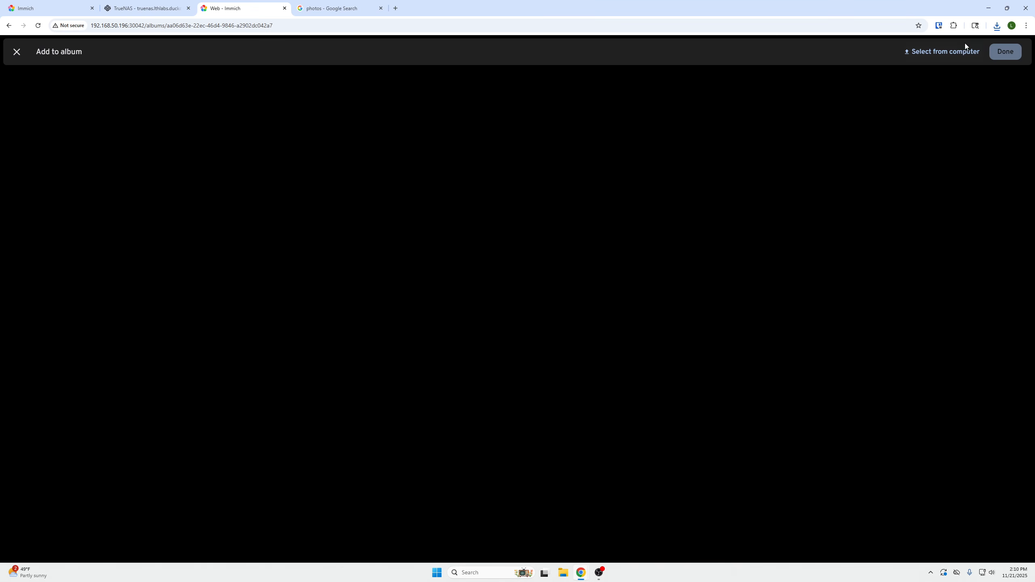
left_click(937, 52)
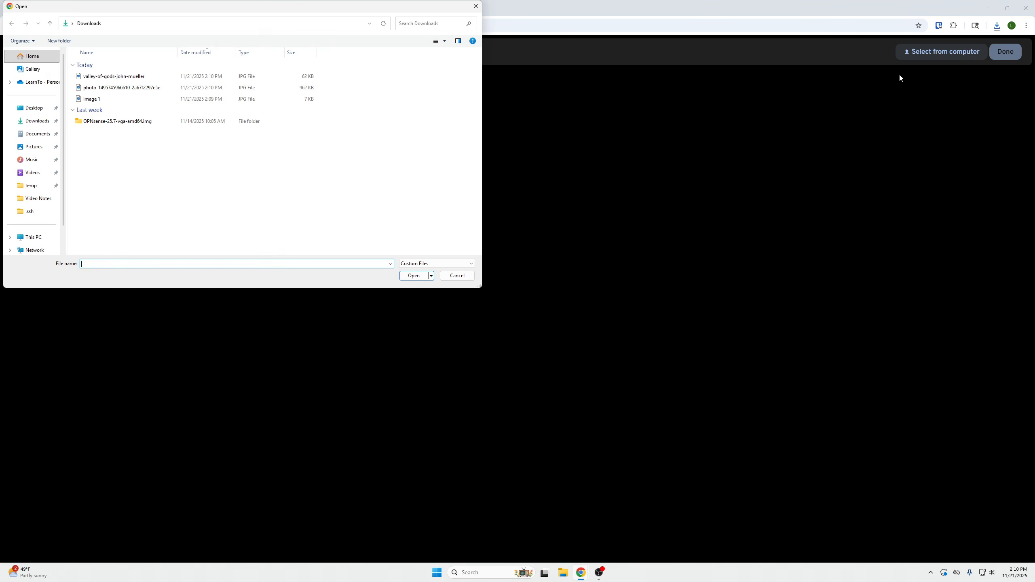
left_click(98, 77)
left_click(100, 99, "shift")
left_click(413, 276)
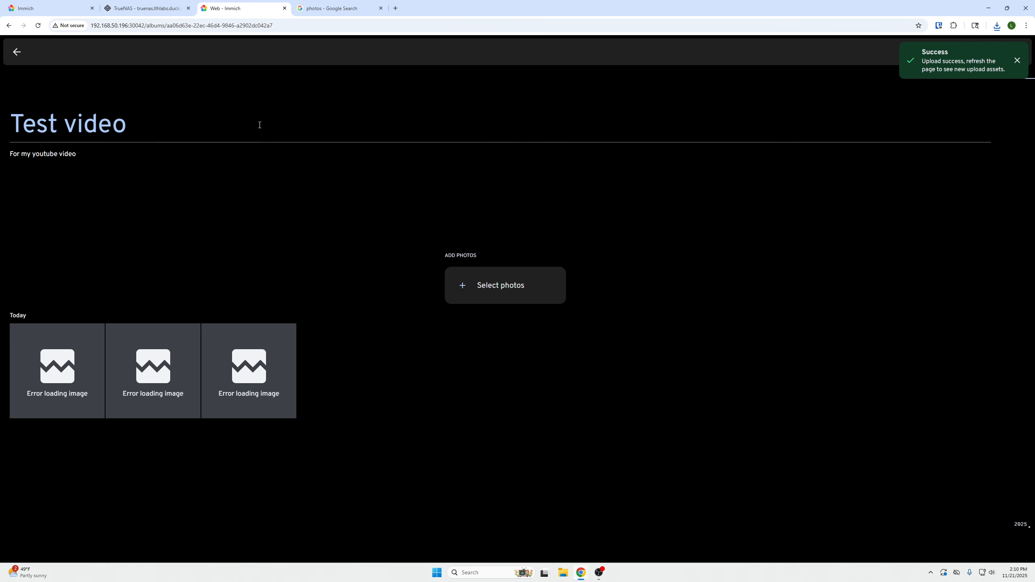
left_click(39, 26)
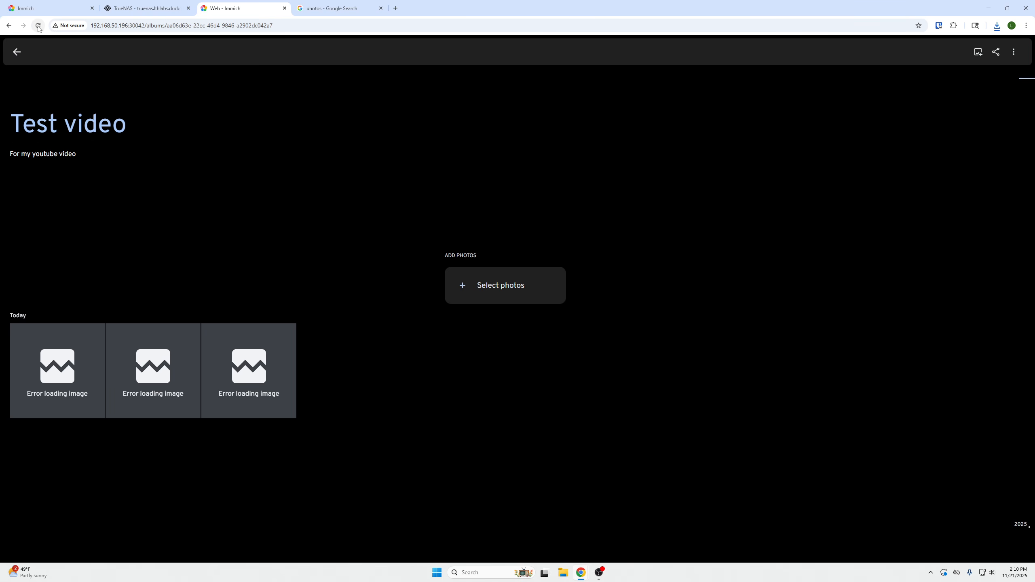
View the album's uploaded photos in full size, moving back and forth between them
left_click(88, 392)
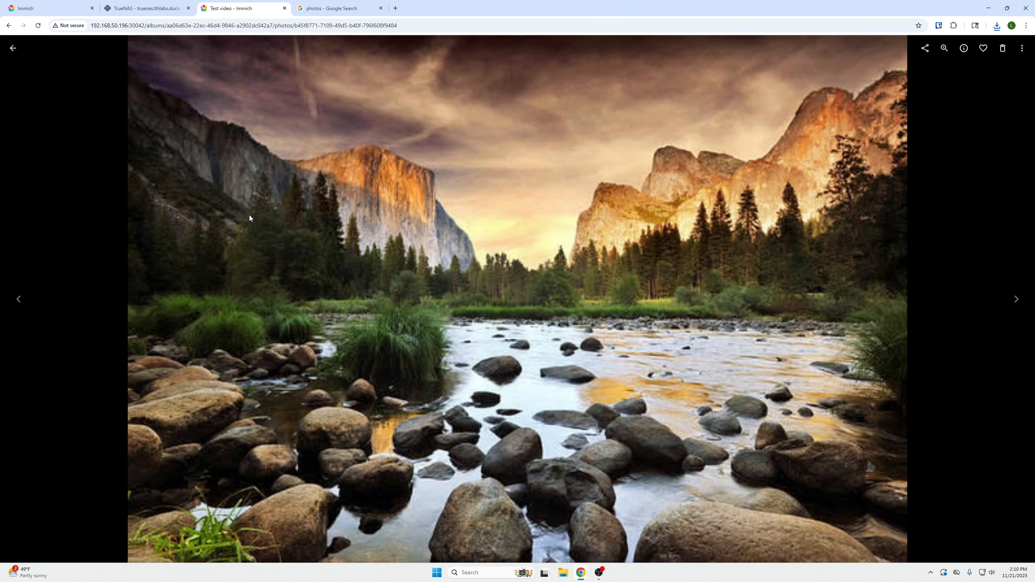
left_click(13, 49)
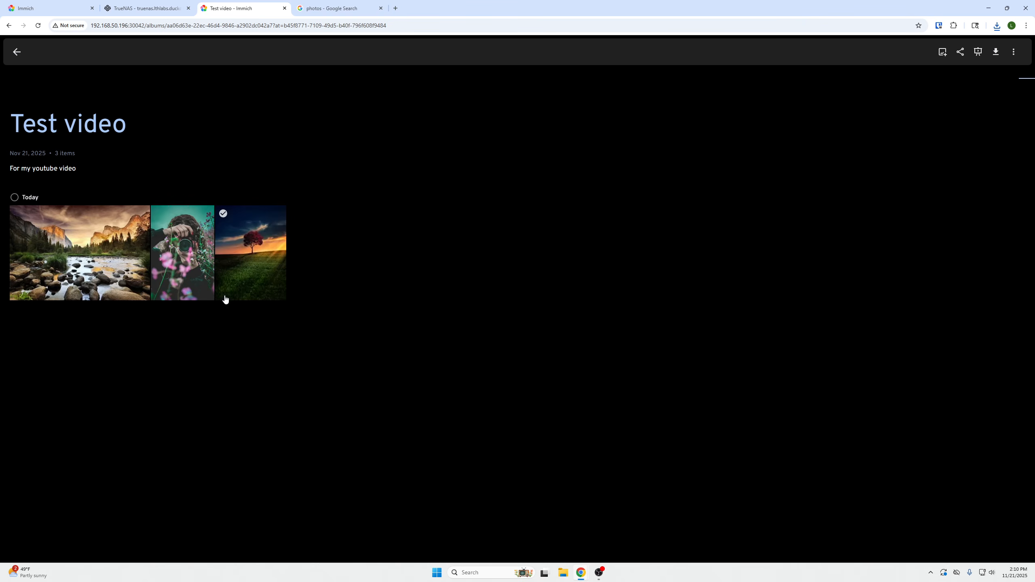
left_click(39, 28)
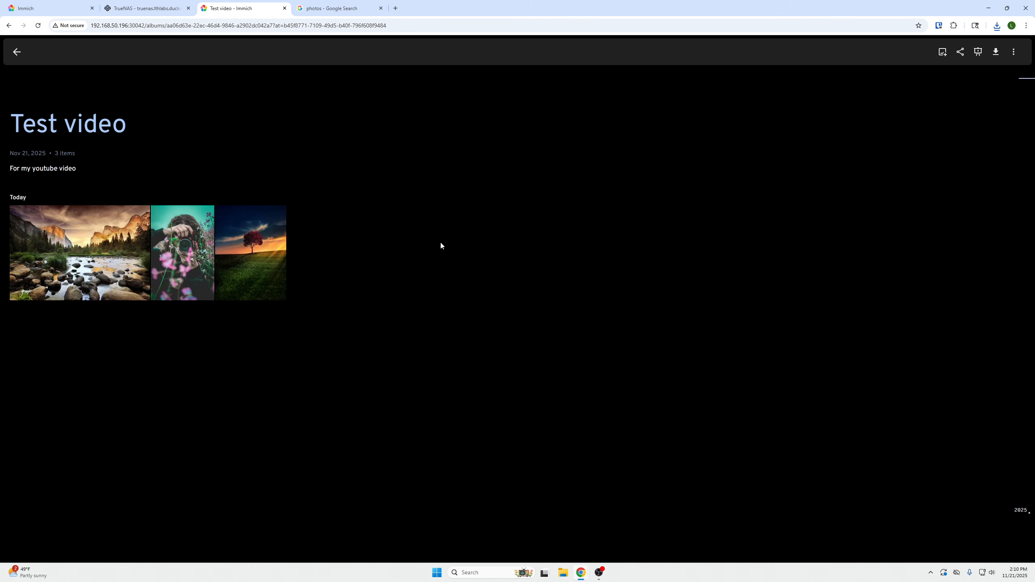
left_click(268, 248)
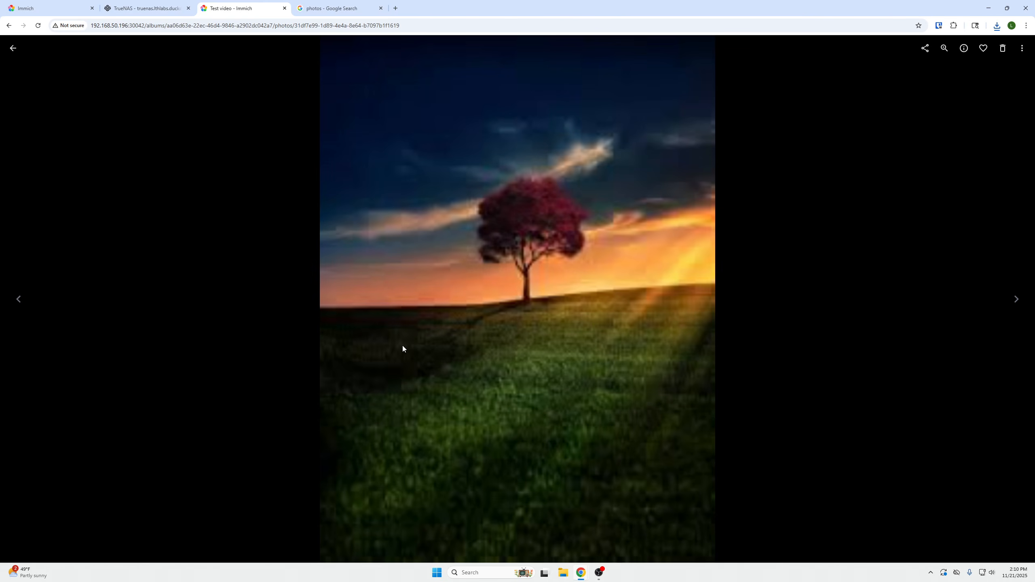
key("Right")
key("Right")
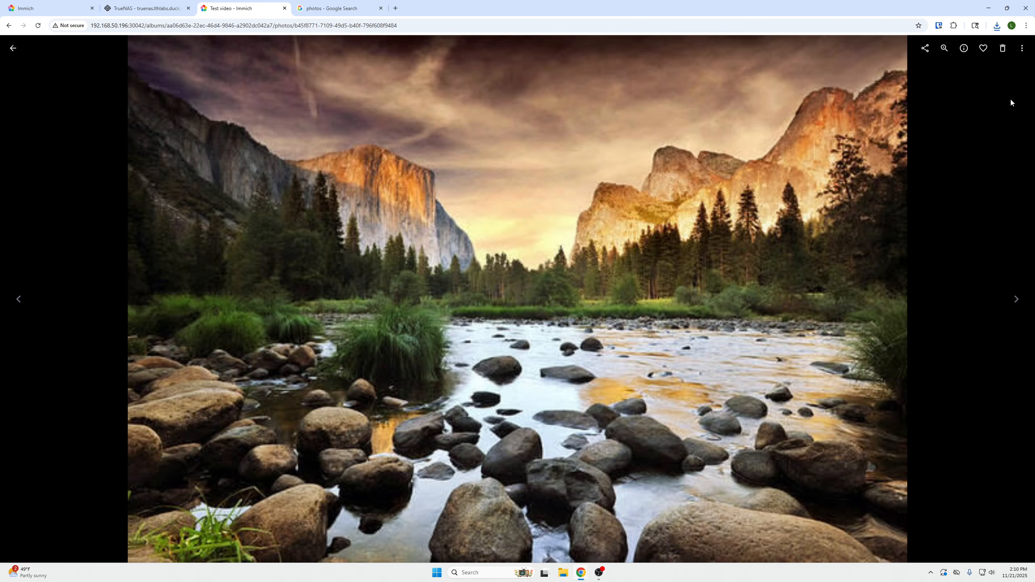
key("Left")
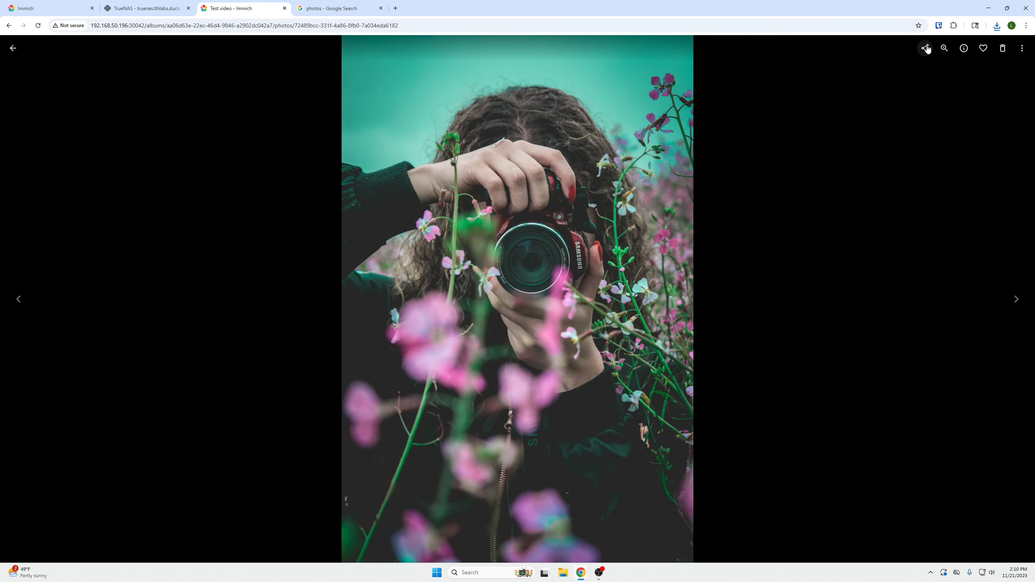
Review the additional actions available for the photographer picture and return to the Test video album
left_click(1022, 49)
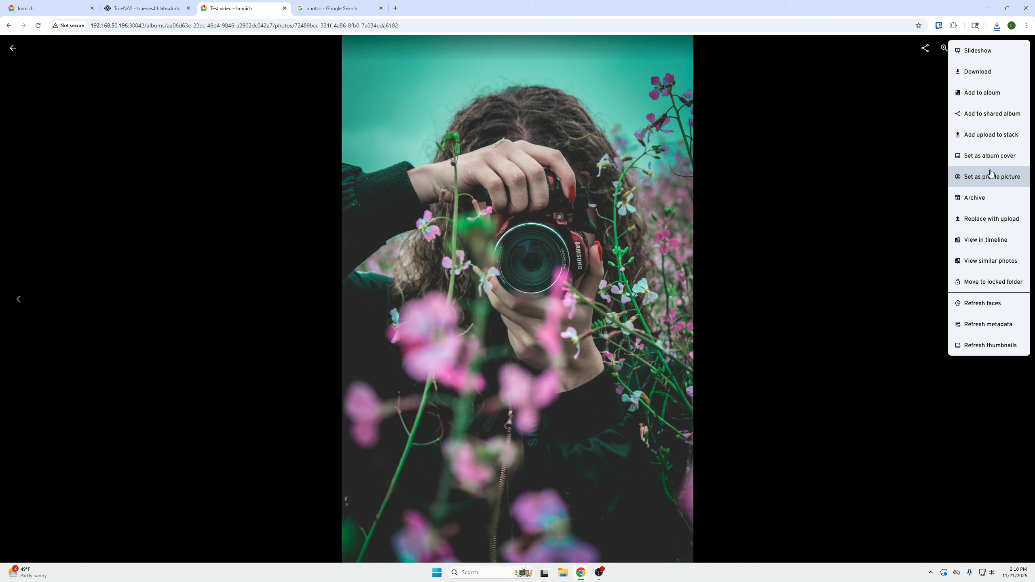
left_click(836, 276)
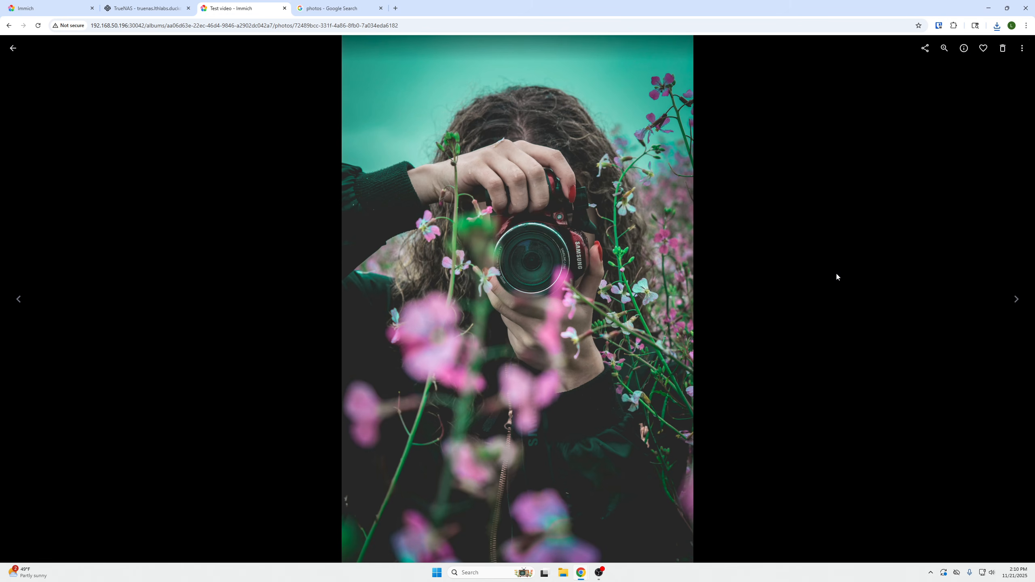
left_click(13, 49)
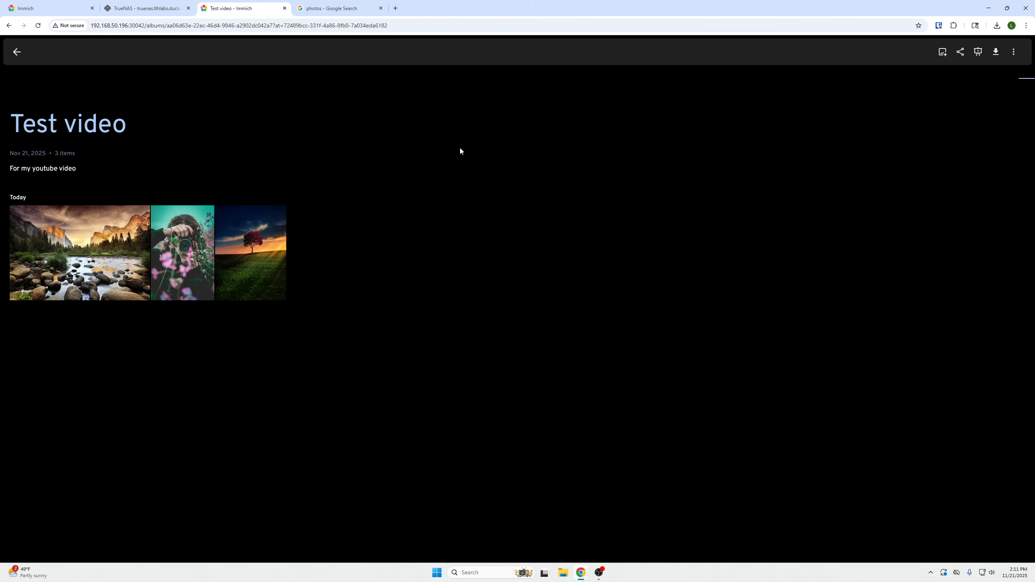
Try uploading the same three JPG photos from Downloads to the Test video album again
left_click(942, 53)
left_click(942, 53)
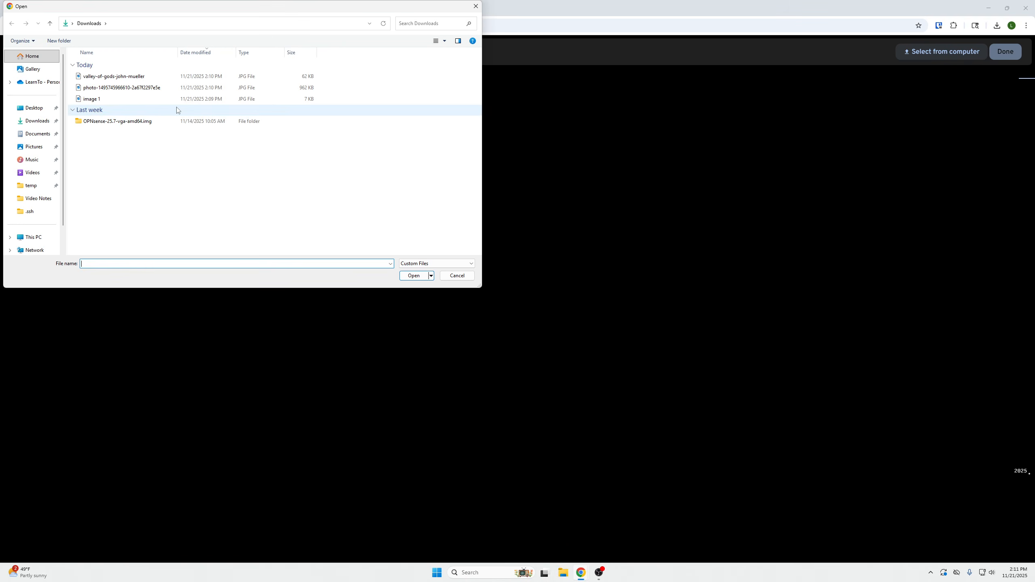
left_click(114, 77)
left_click(127, 99, "ctrl")
left_click(122, 88, "ctrl")
left_click(411, 276)
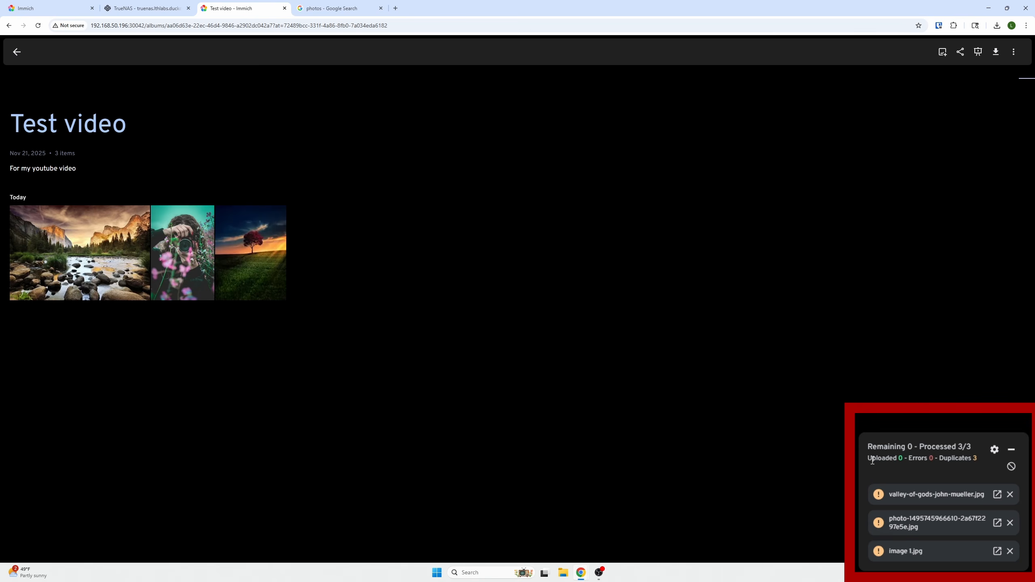
Examine the upload summary's processed, uploaded, error and duplicate counts and dismiss it
left_click_drag(866, 447, 971, 447)
left_click(922, 471)
left_click_drag(872, 460, 983, 465)
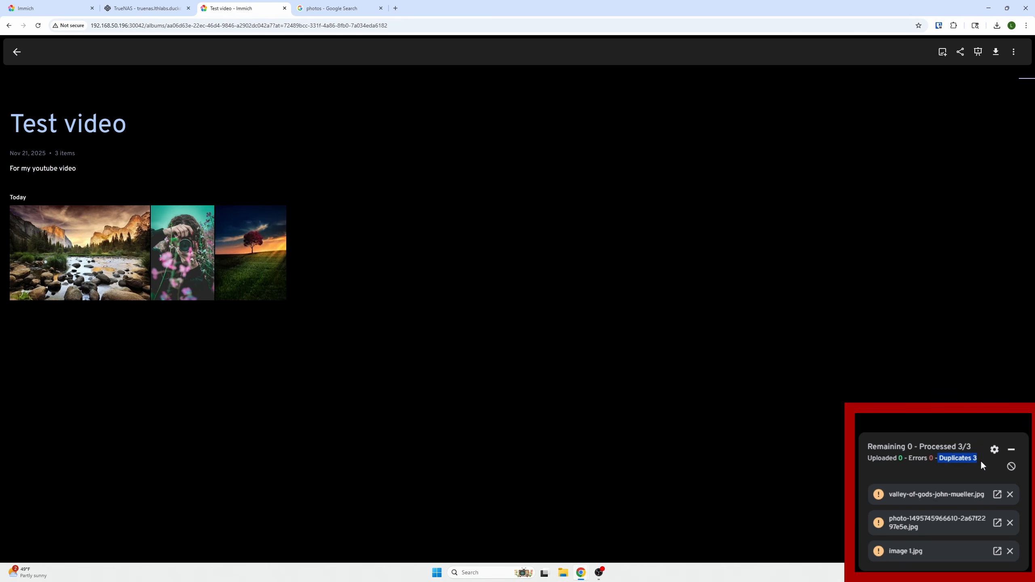
left_click(1012, 467)
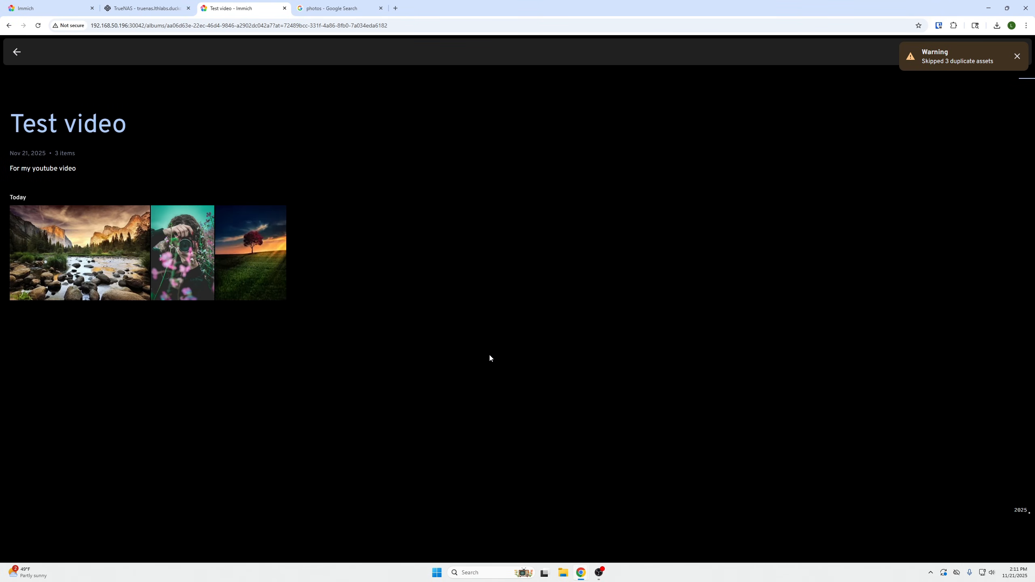
Leave the Test video album, check the uploaded pictures in the Photos timeline, and return to the album overview
left_click(15, 53)
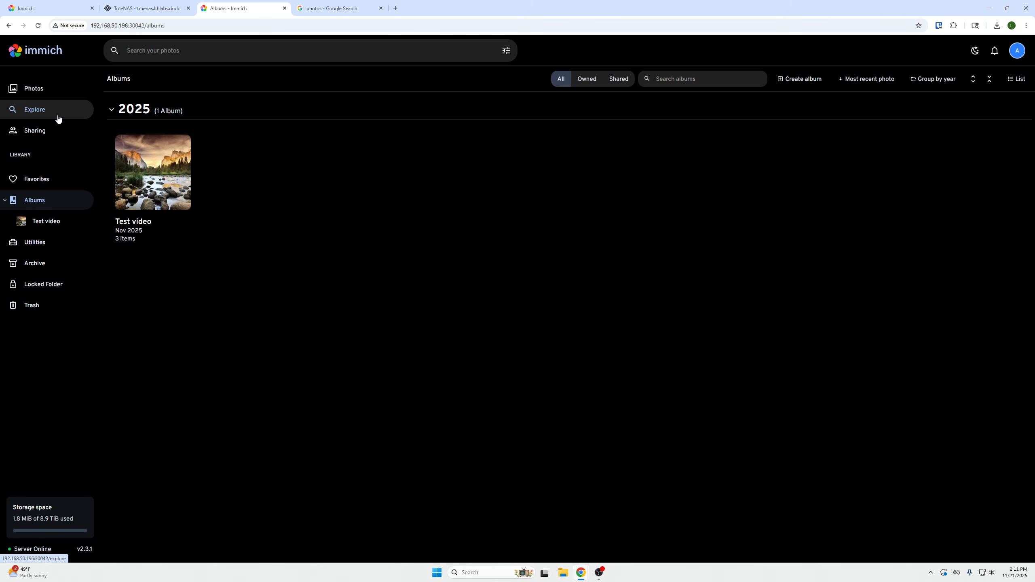
left_click(37, 90)
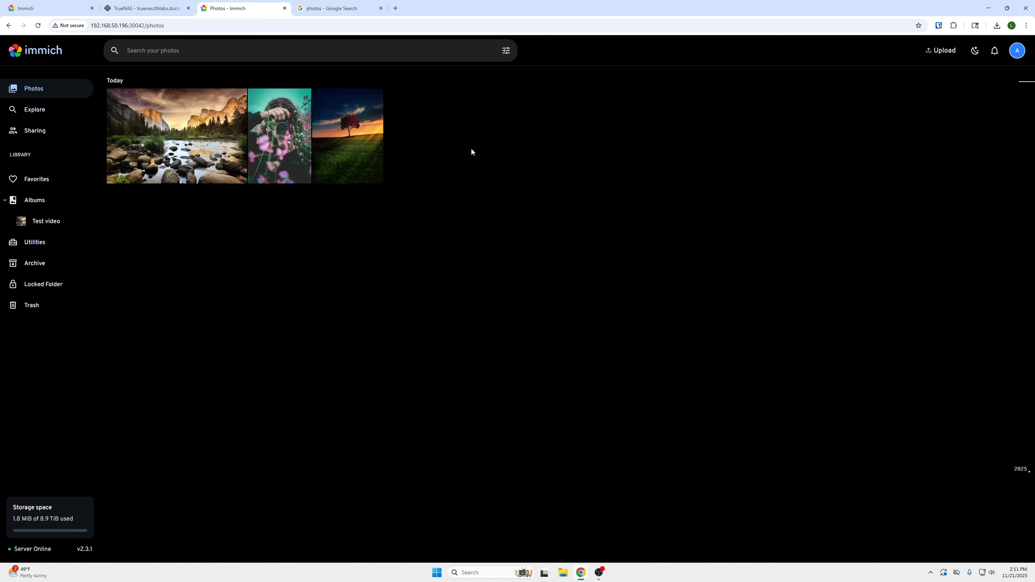
left_click(46, 203)
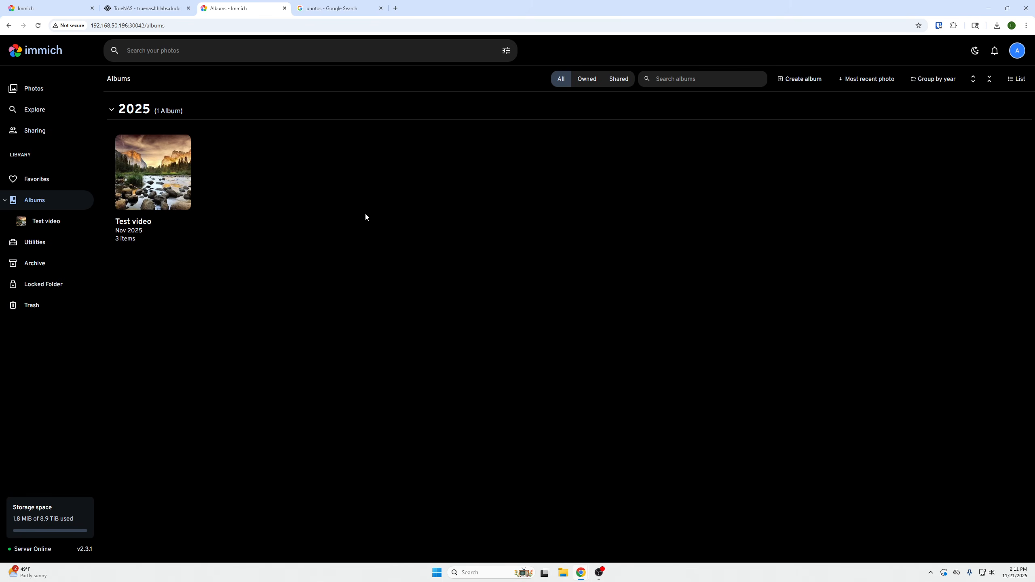
View the contents of the Test video album and return to the album overview
left_click(180, 178)
key("alt+Left")
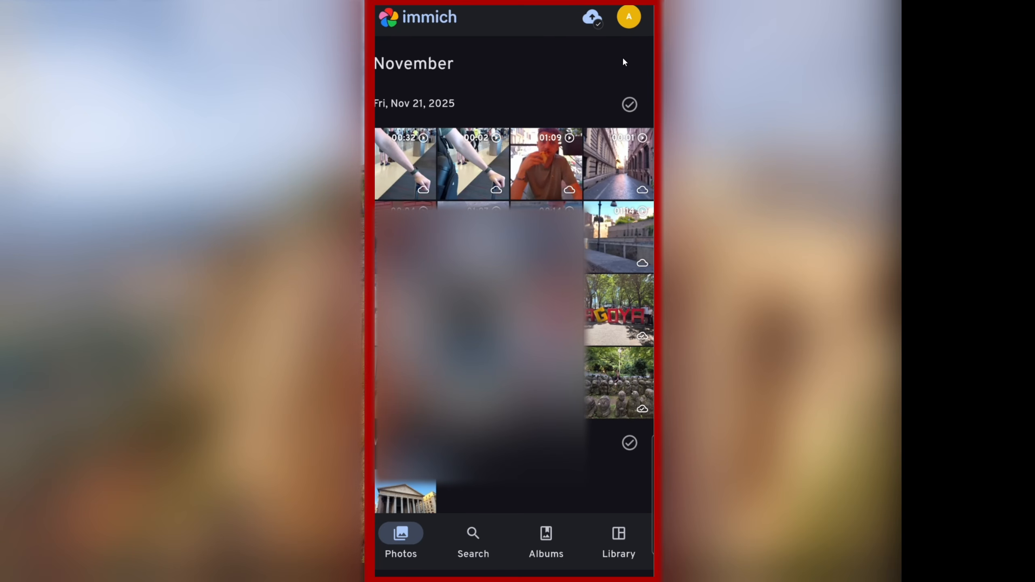
In the Immich mobile app, review the backup status and the network, background and album synchronization options, and return to the backup overview
left_click(591, 18)
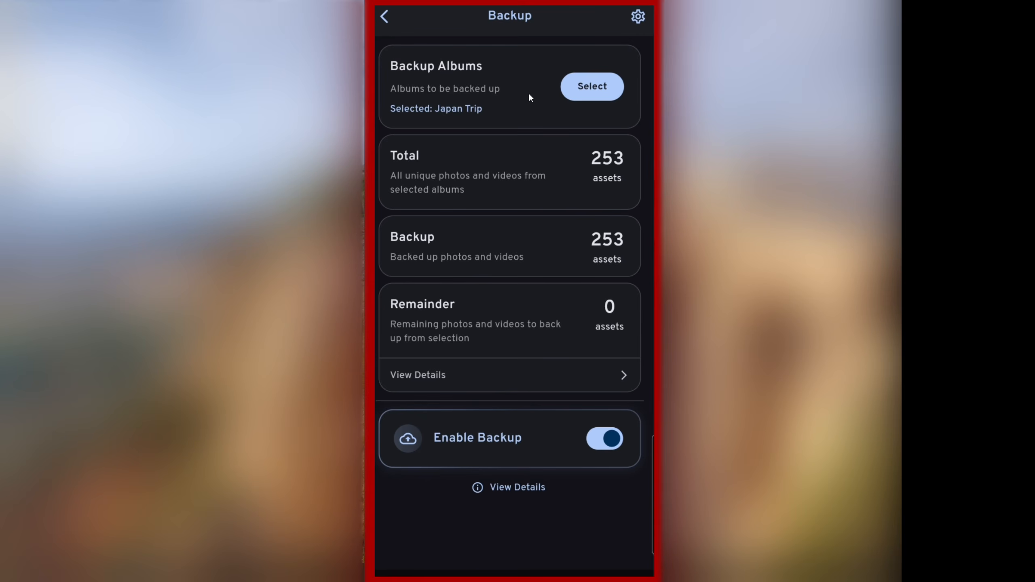
left_click(637, 17)
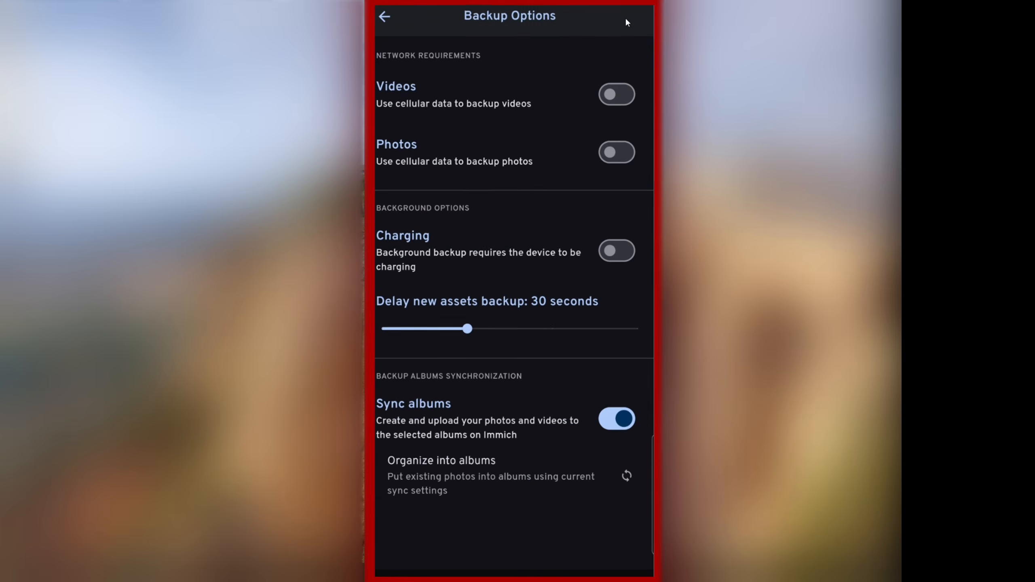
left_click(385, 18)
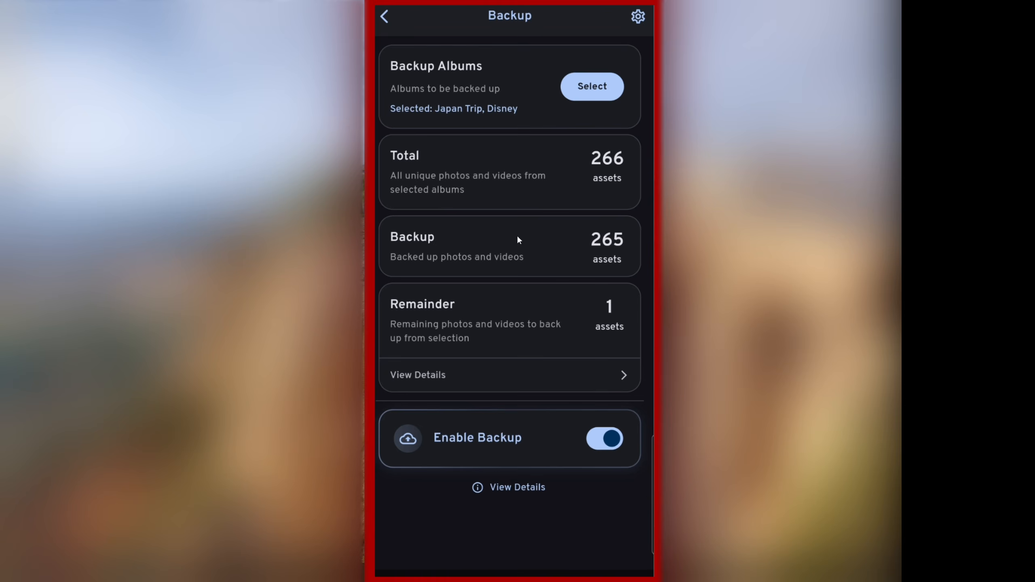
Examine the details of the remaining Disney photos waiting for backup and return to the backup overview
left_click(524, 371)
left_click(542, 362)
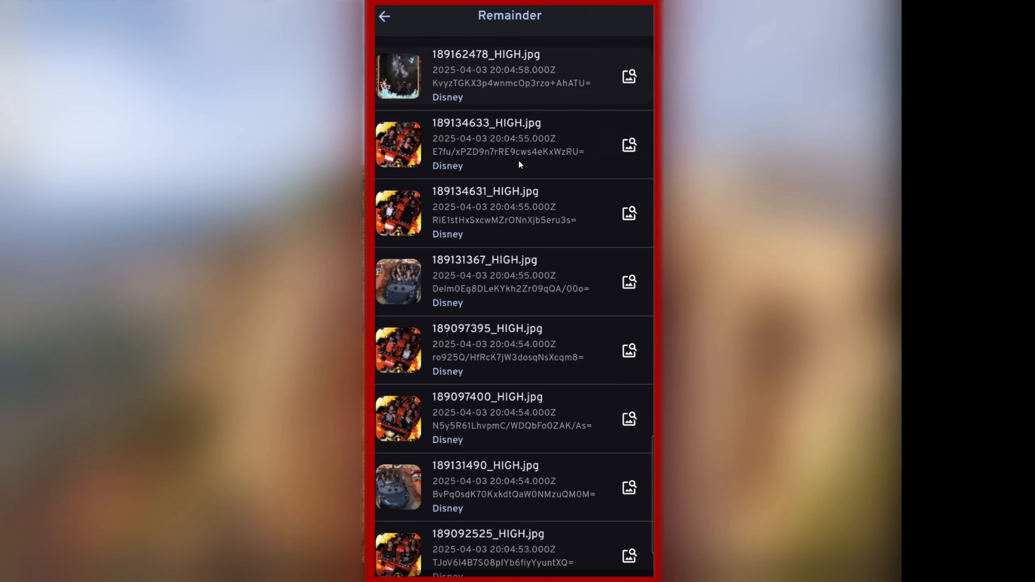
scroll(535, 175, "down", 5)
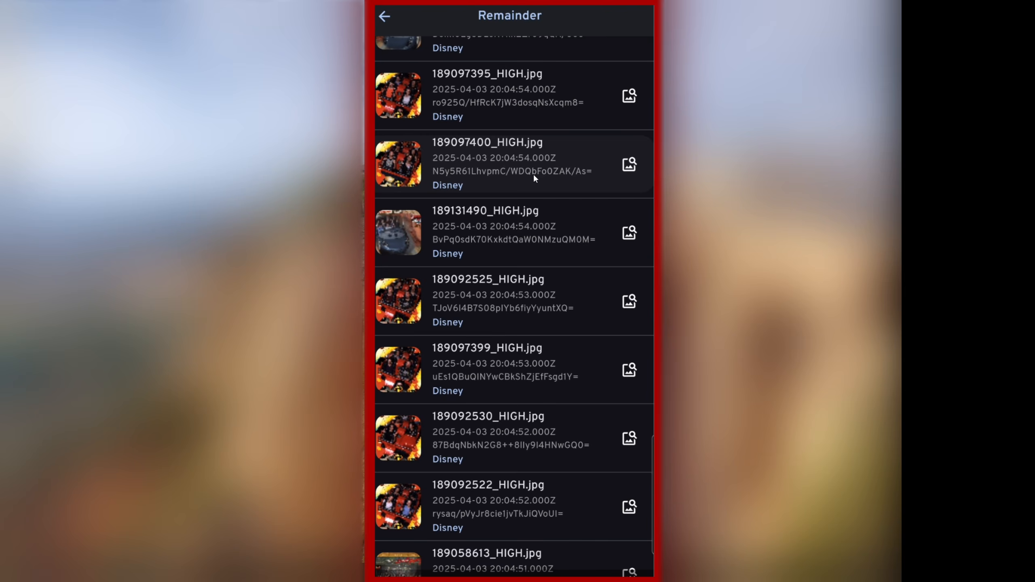
scroll(533, 174, "up", 5)
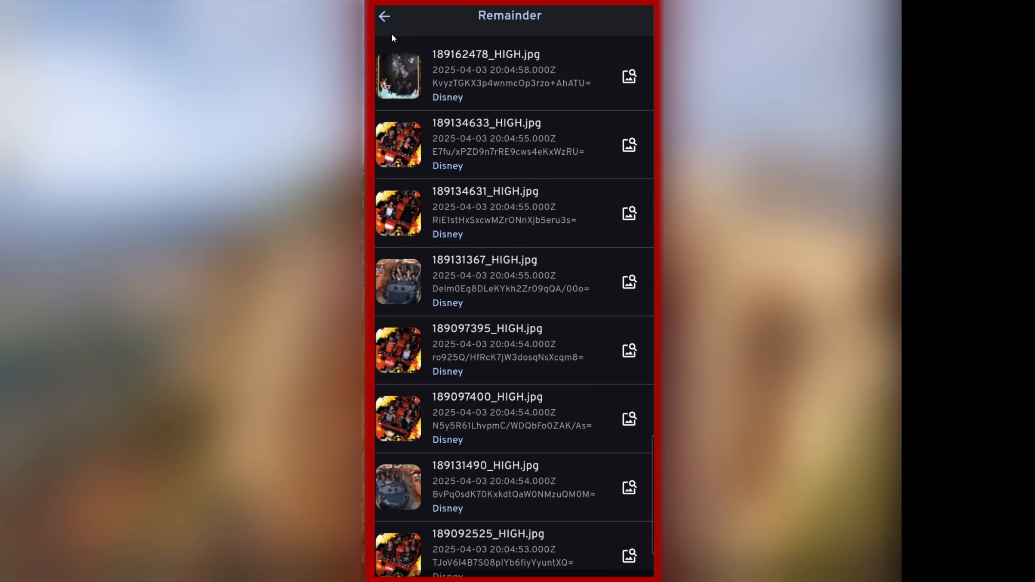
left_click(384, 16)
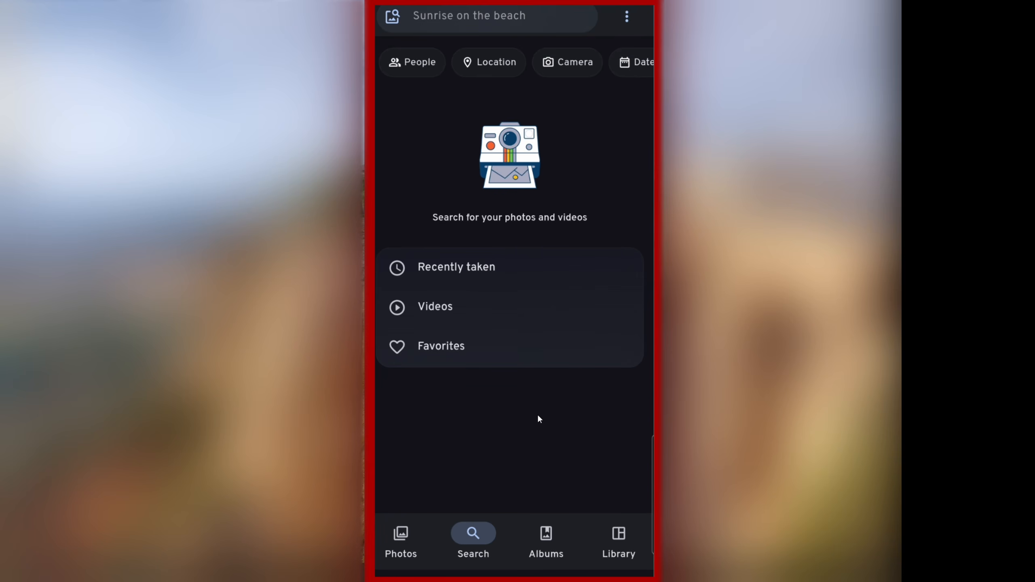
Look through the mobile app's albums and open the Pictures album among the albums on this device
left_click(546, 534)
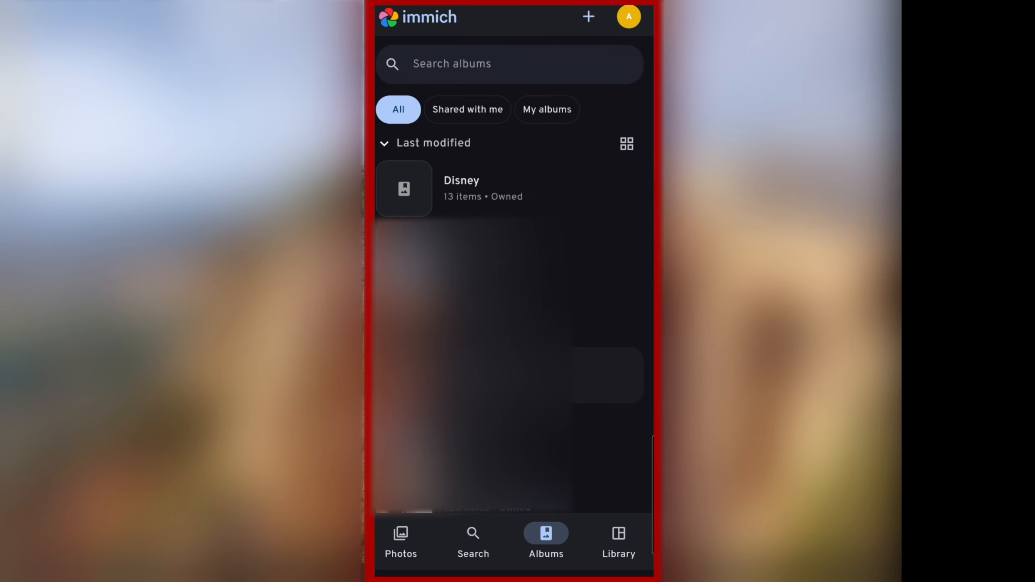
scroll(510, 375, "down", 1)
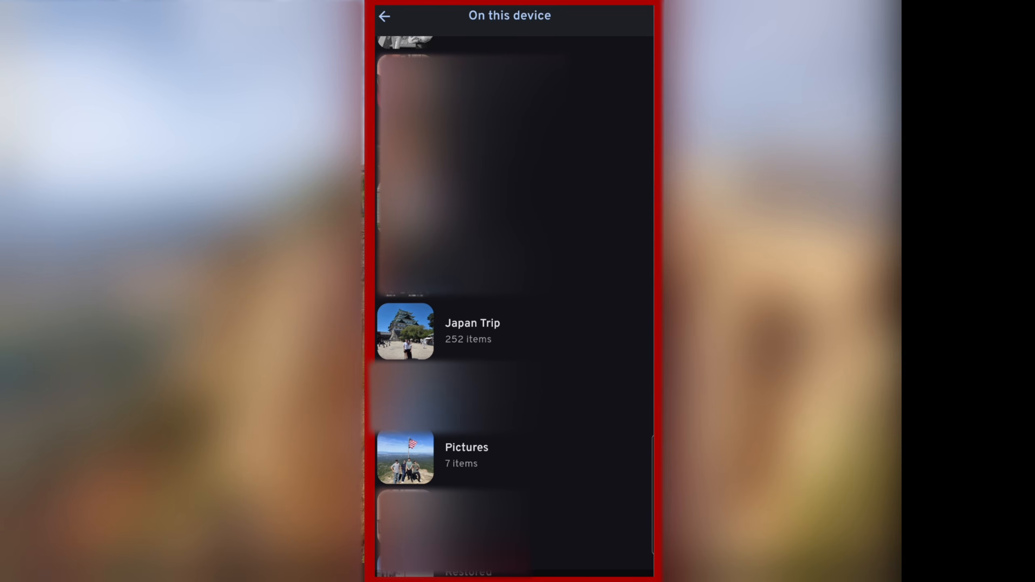
left_click(423, 456)
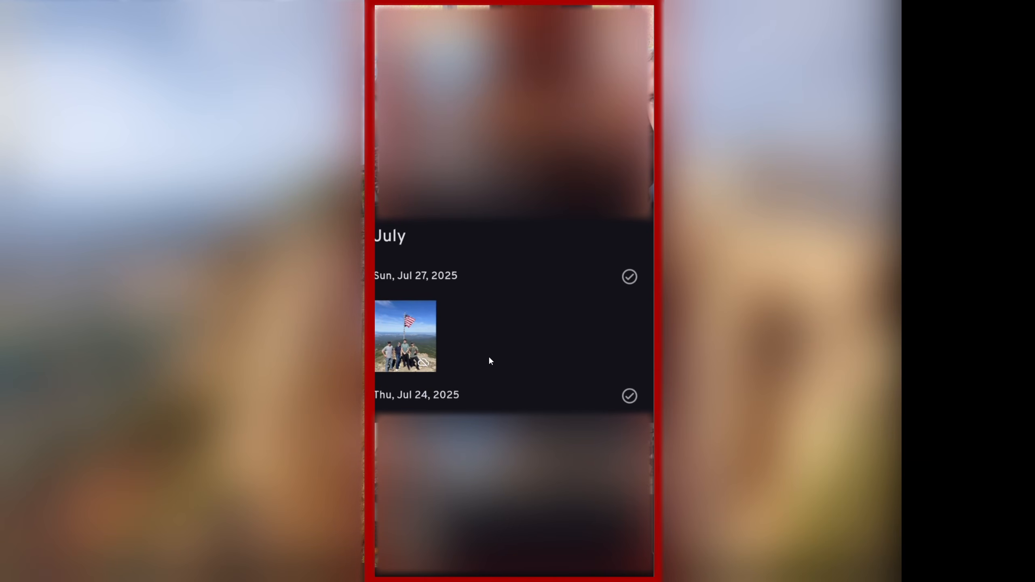
View the July 27, 2025 group photo with the flag full screen and upload it to the Immich server
left_click(398, 333)
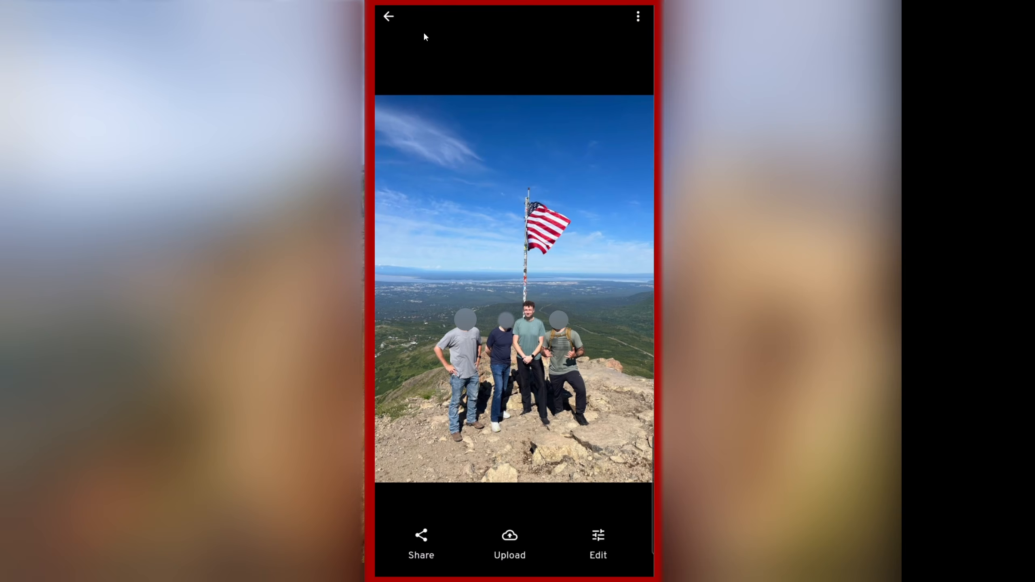
left_click(389, 16)
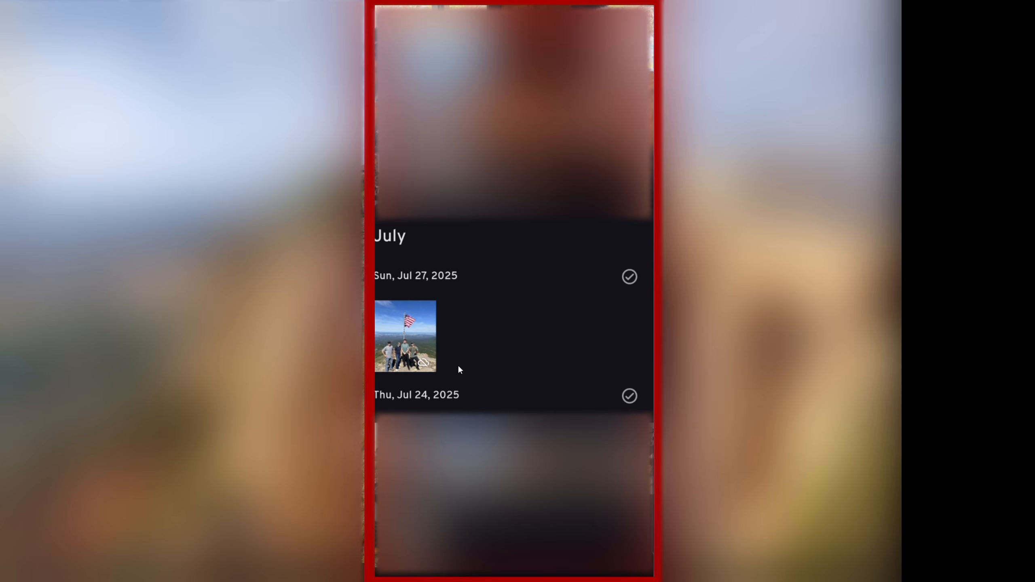
left_click(425, 340)
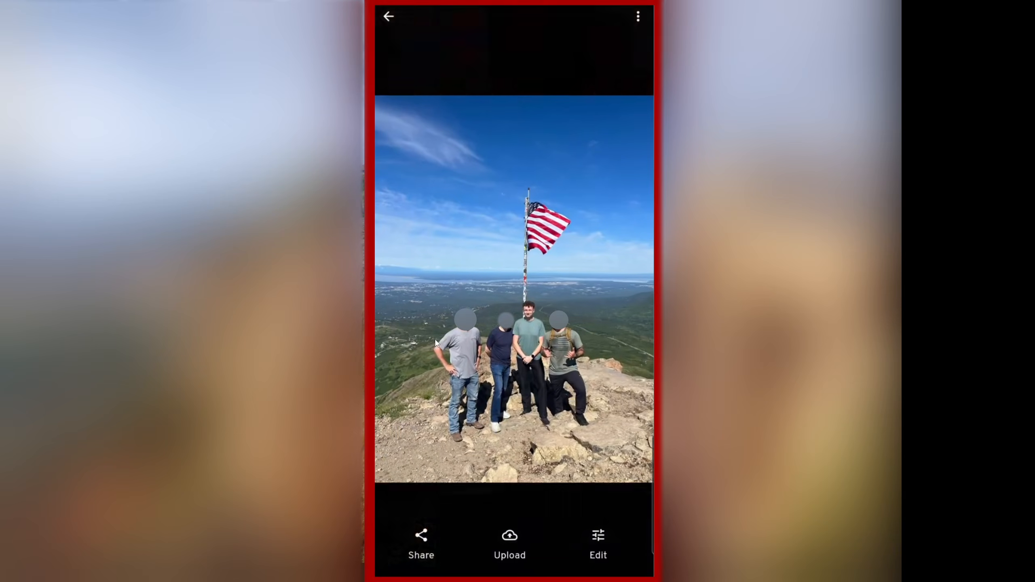
left_click(518, 544)
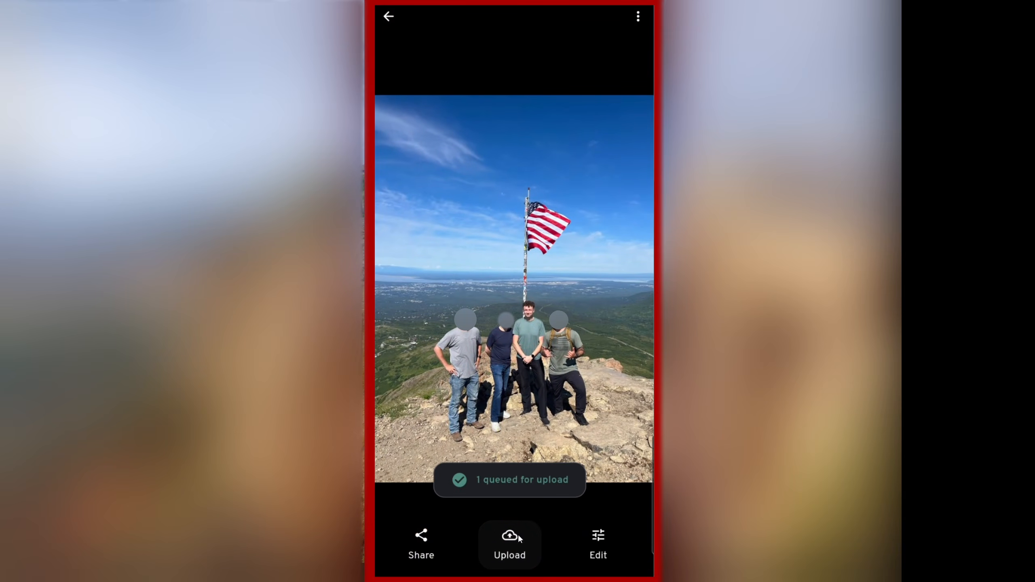